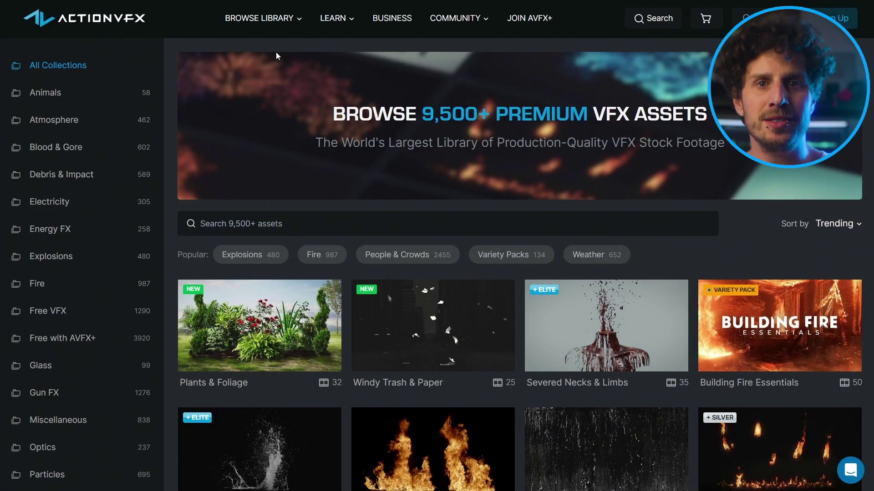
Open ActionVFX's Explosions category and preview the explosion stock footage packs.
{"action": "scroll", "coordinate": [433, 278], "scroll_direction": "down", "scroll_amount": 4}
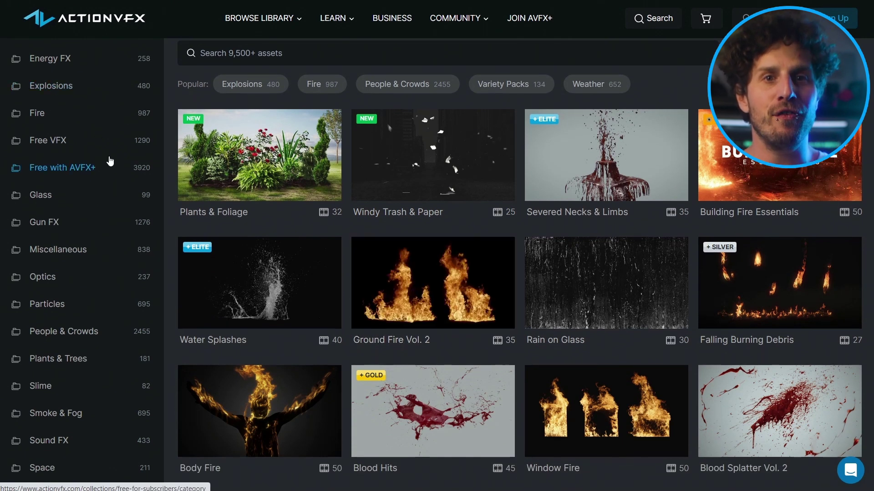
{"action": "left_click", "coordinate": [65, 92]}
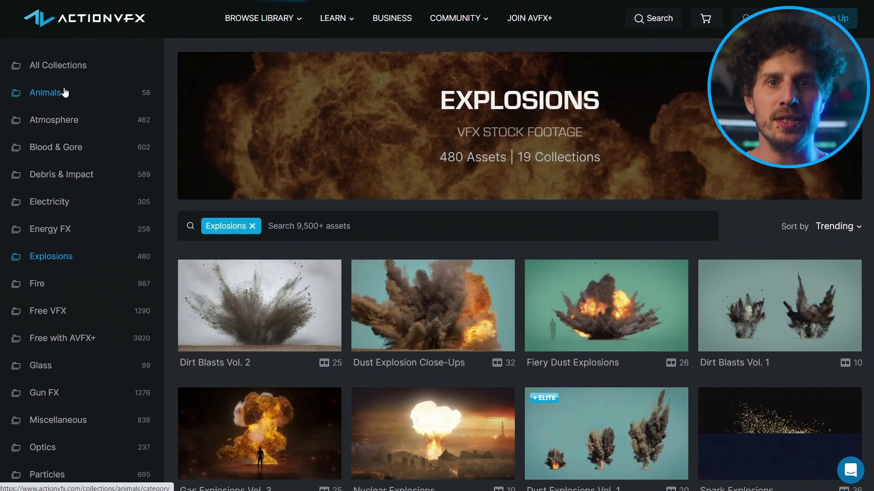
{"action": "scroll", "coordinate": [519, 273], "scroll_direction": "down", "scroll_amount": 3}
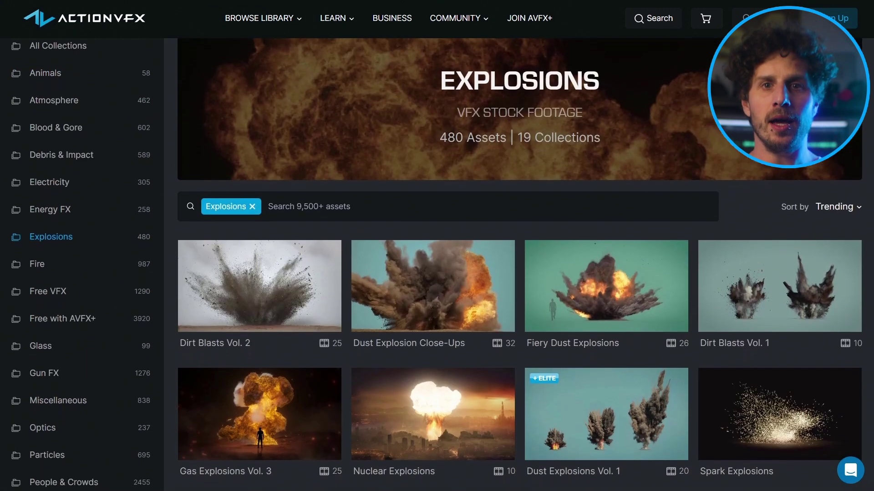
{"action": "scroll", "coordinate": [518, 273], "scroll_direction": "down", "scroll_amount": 3}
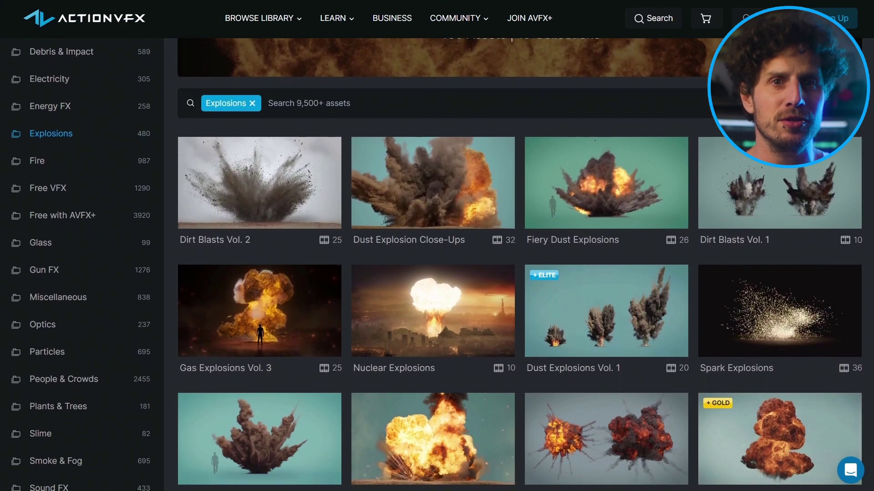
{"action": "scroll", "coordinate": [518, 273], "scroll_direction": "down", "scroll_amount": 3}
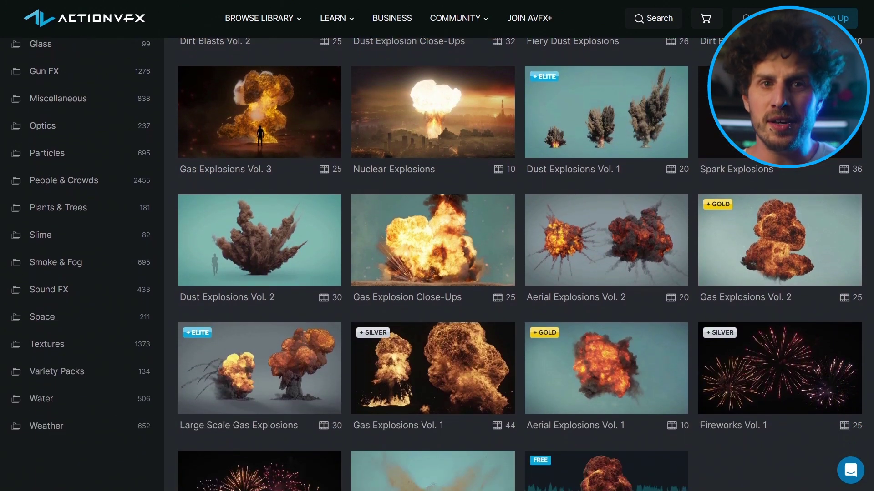
{"action": "mouse_move", "coordinate": [282, 262]}
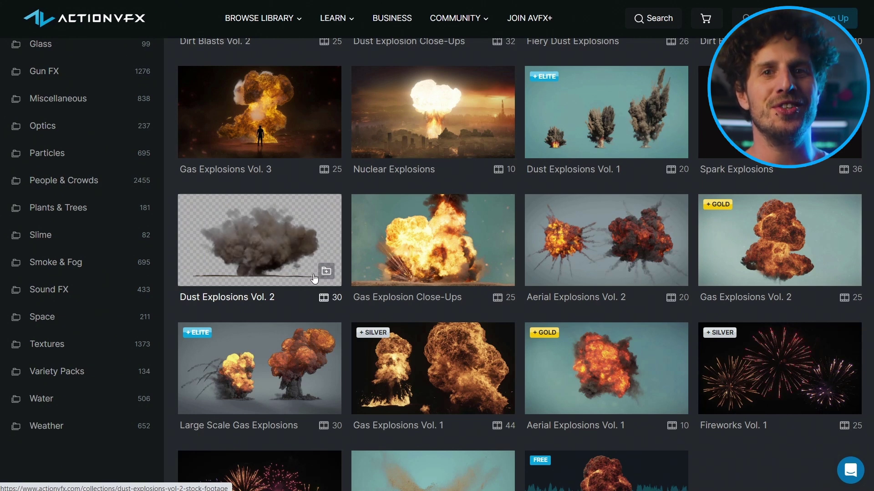
{"action": "mouse_move", "coordinate": [317, 131]}
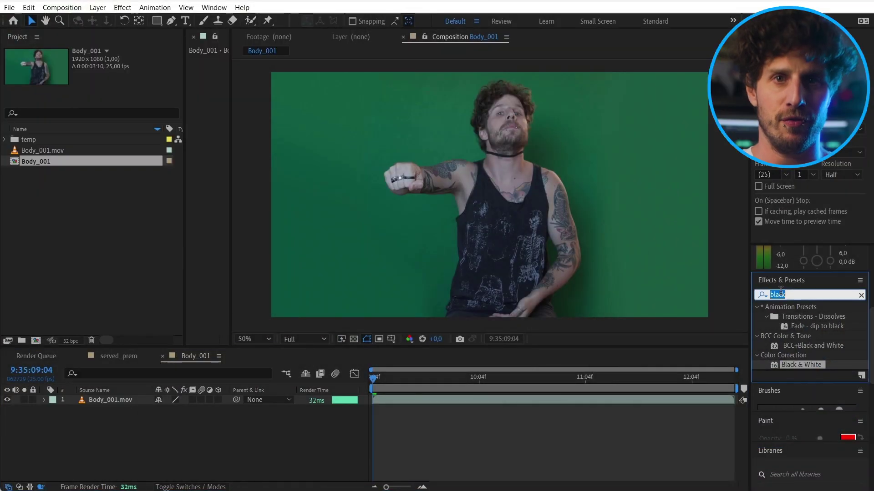
Apply Keylight to Body_001.mov and show the transparency grid around the chin and lips.
{"action": "type", "text": "keylig"}
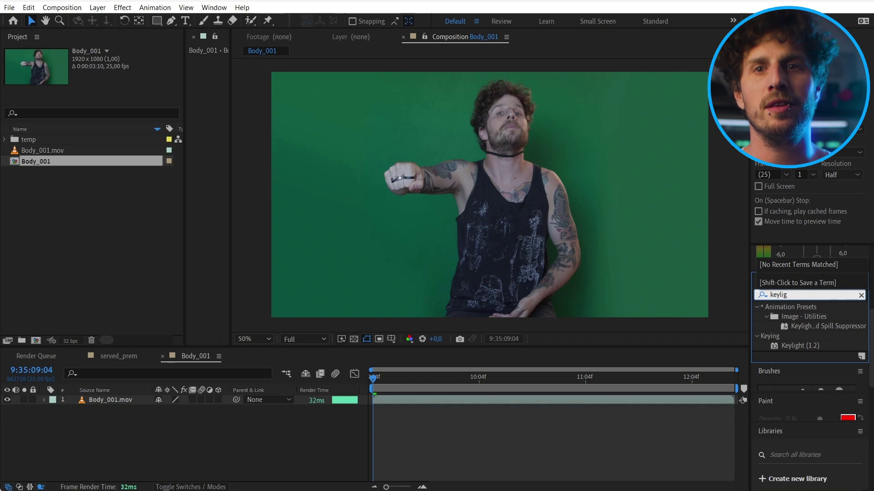
{"action": "left_click_drag", "start_coordinate": [802, 350], "coordinate": [542, 400]}
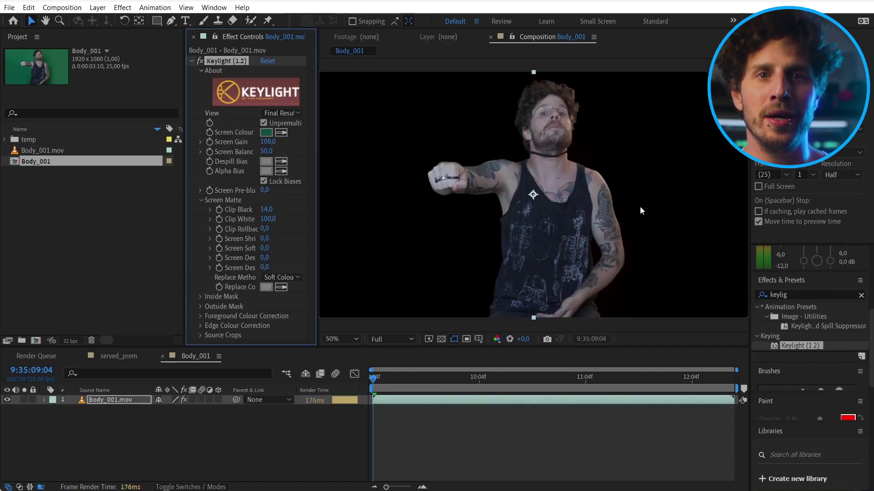
{"action": "left_click", "coordinate": [441, 339]}
{"action": "scroll", "coordinate": [645, 192], "scroll_direction": "up", "scroll_amount": 4}
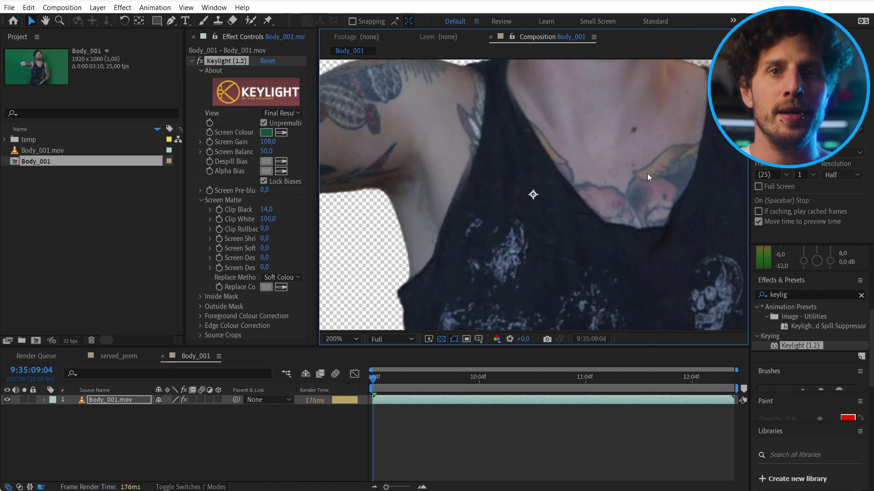
{"action": "left_click_drag", "start_coordinate": [539, 261], "coordinate": [553, 310]}
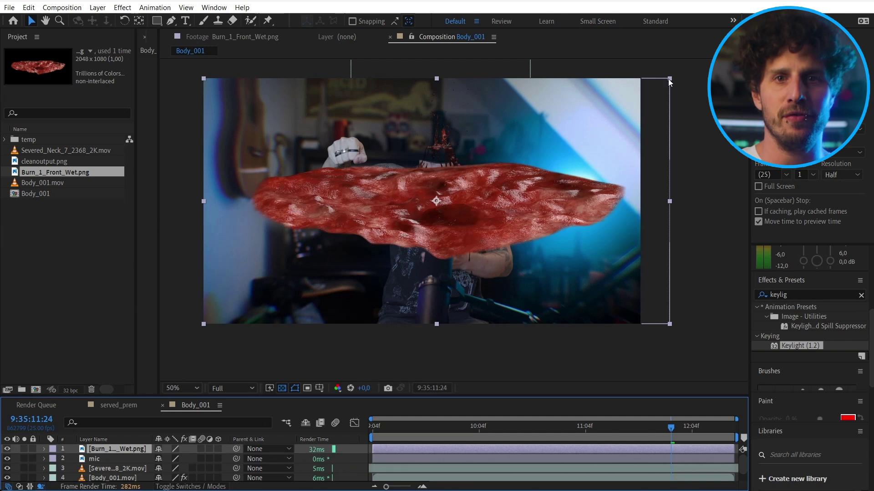
Shrink and nudge Burn_1_Front_Wet onto the neck stump, then select the Severed_Neck layer.
{"action": "left_click_drag", "start_coordinate": [669, 79], "coordinate": [449, 182]}
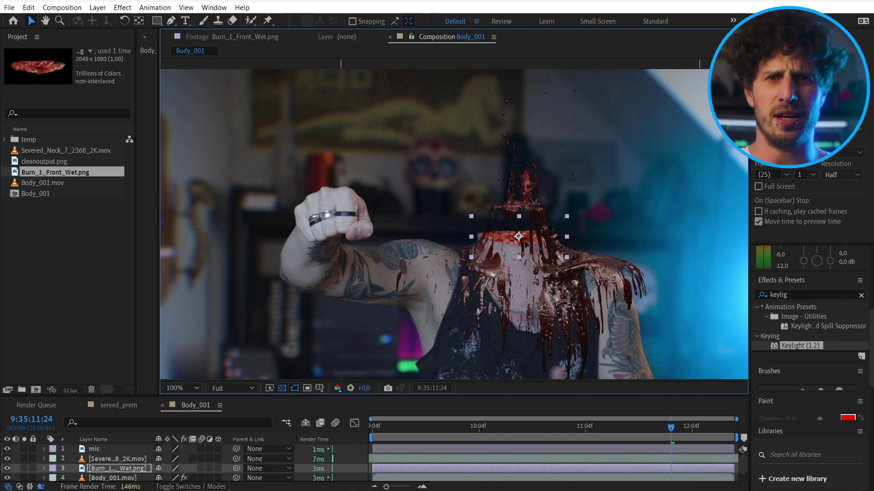
{"action": "left_click_drag", "start_coordinate": [530, 241], "coordinate": [523, 242]}
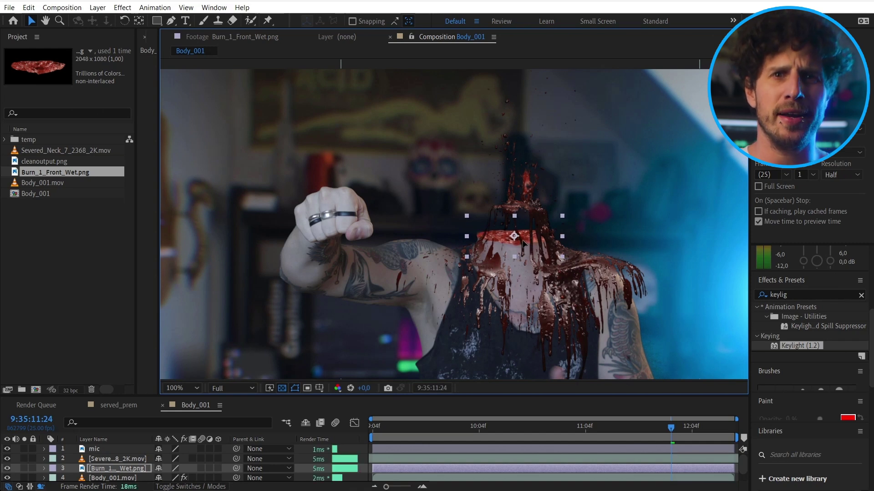
{"action": "left_click", "coordinate": [102, 460]}
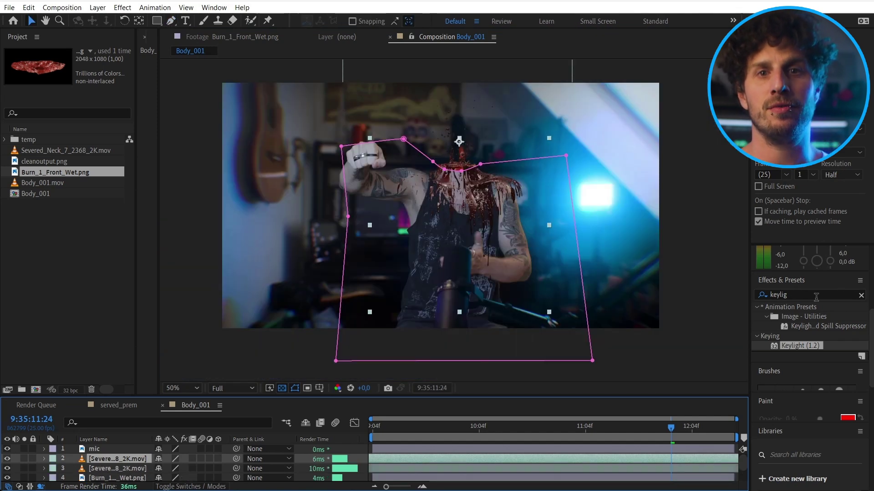
Apply Mesh Warp to the severed neck blood, add rows, and bend it down along the shoulder.
{"action": "left_click", "coordinate": [802, 295]}
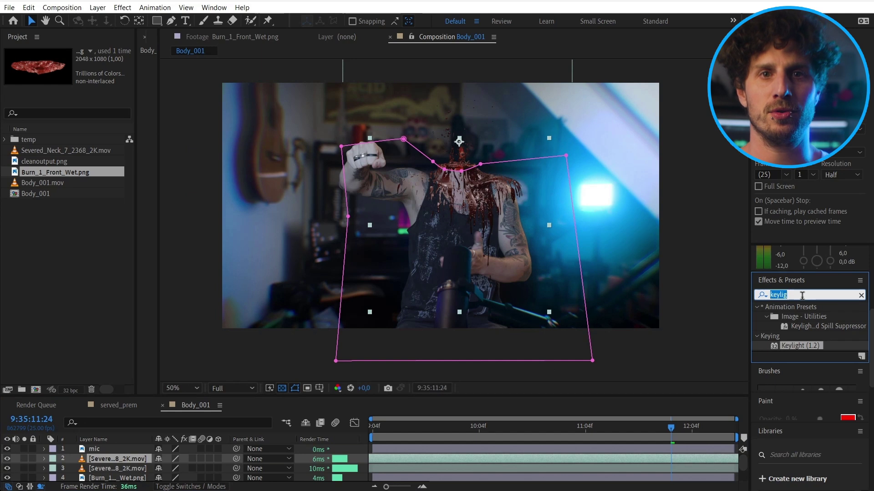
{"action": "type", "text": "mesh"}
{"action": "double_click", "coordinate": [796, 317]}
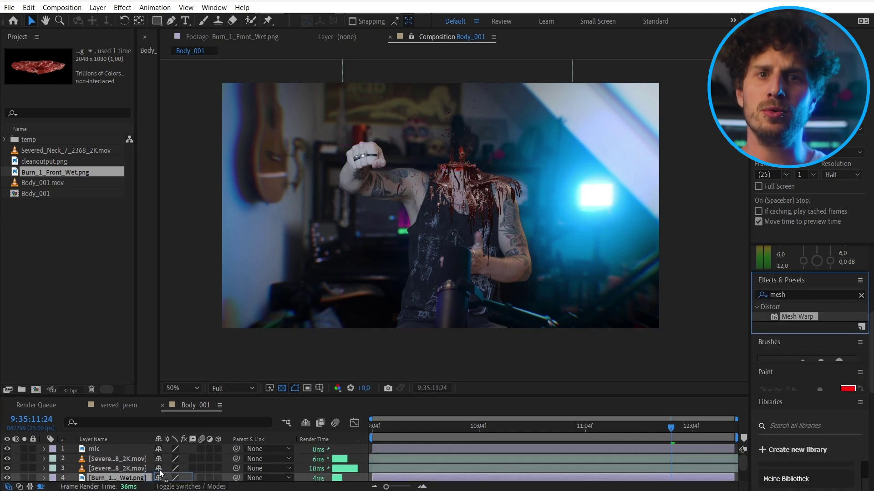
{"action": "key", "text": "period"}
{"action": "left_click_drag", "start_coordinate": [580, 191], "coordinate": [521, 207]}
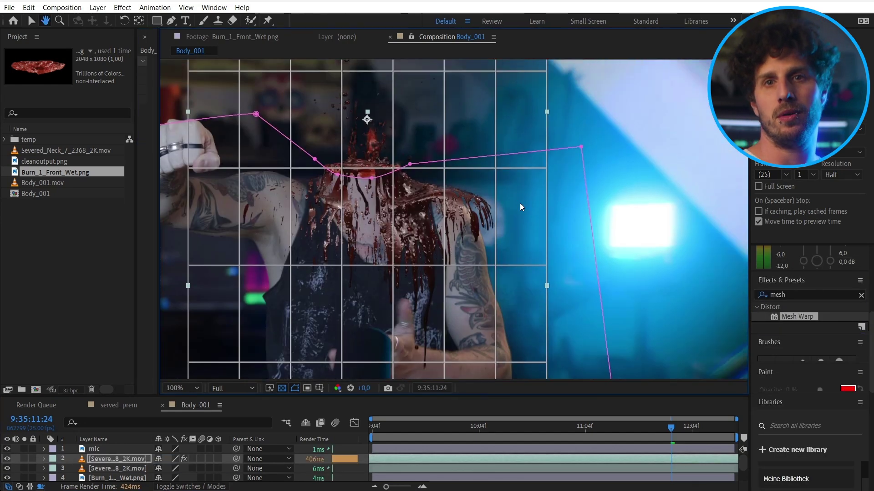
{"action": "left_click_drag", "start_coordinate": [493, 172], "coordinate": [486, 184]}
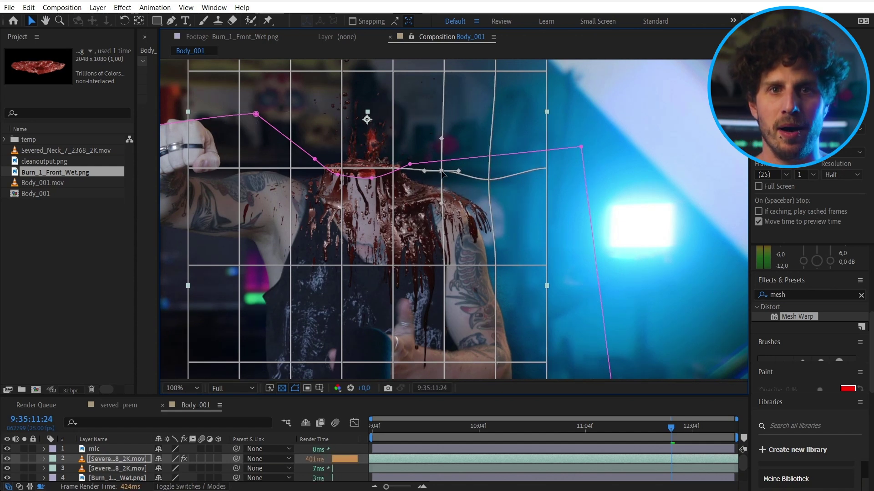
{"action": "key", "text": "F3"}
{"action": "left_click_drag", "start_coordinate": [213, 71], "coordinate": [222, 75]}
{"action": "left_click_drag", "start_coordinate": [507, 200], "coordinate": [503, 208]}
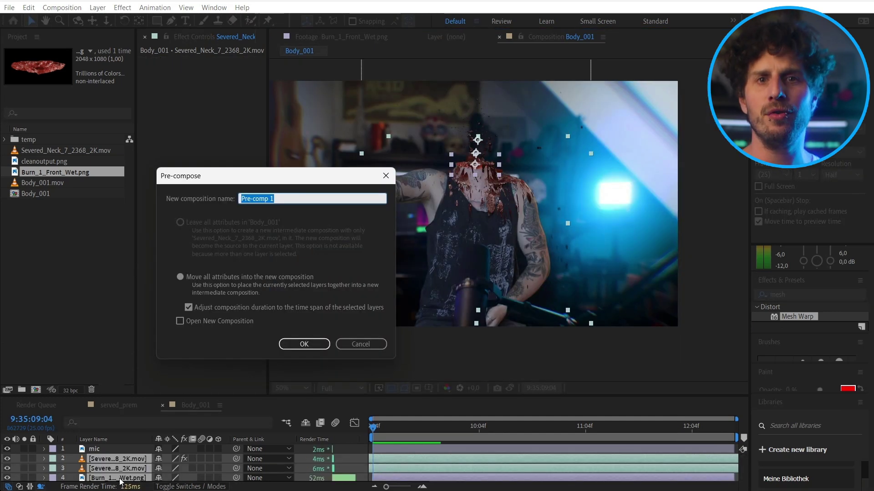
{"action": "type", "text": "Bl"}
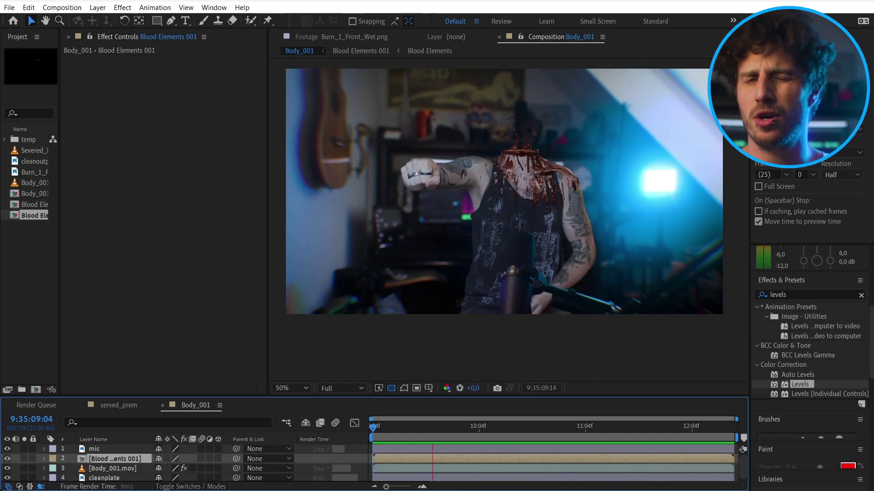
Stop the preview and drag Mocha Pro onto the Body_001.mov layer.
{"action": "key", "text": "space"}
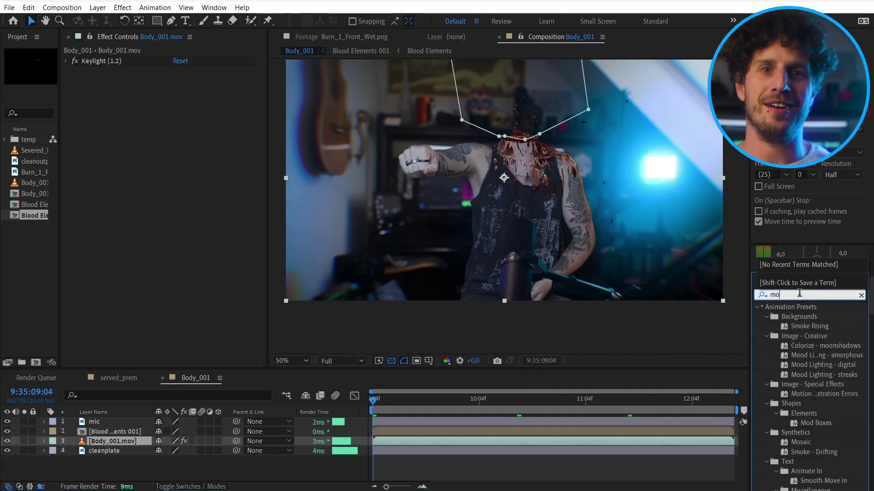
{"action": "type", "text": "ocha pro"}
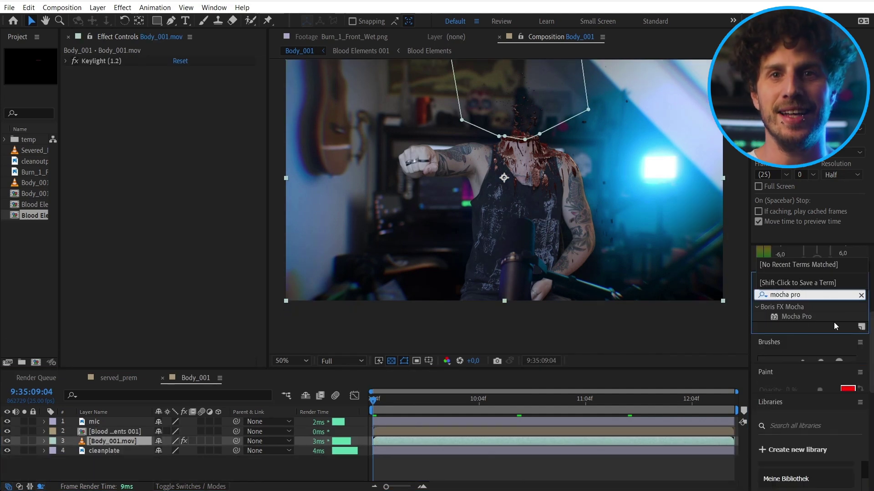
{"action": "left_click_drag", "start_coordinate": [804, 316], "coordinate": [109, 447]}
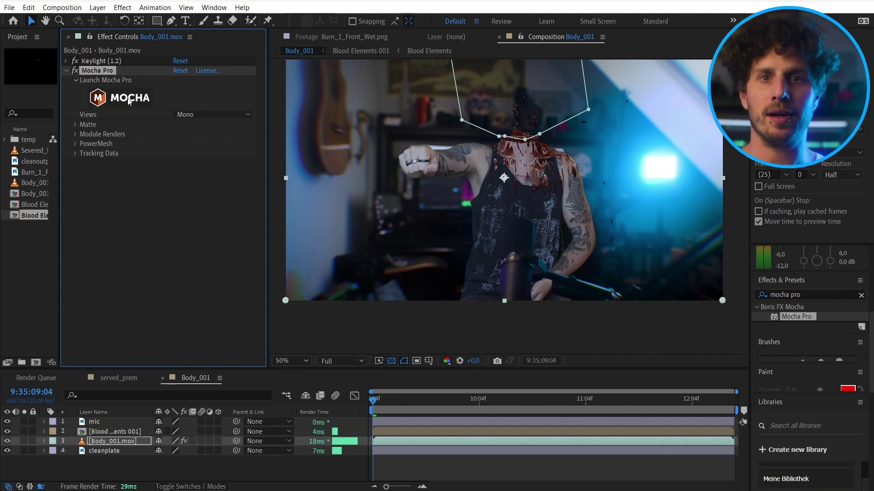
Launch Mocha Pro and start an X-spline shape at the neck down the arm's edge.
{"action": "left_click", "coordinate": [129, 98]}
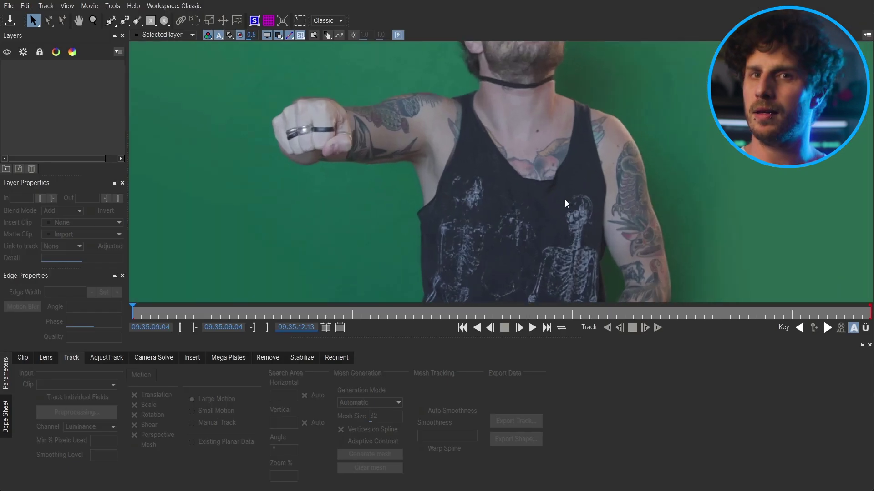
{"action": "left_click_drag", "start_coordinate": [567, 205], "coordinate": [521, 203]}
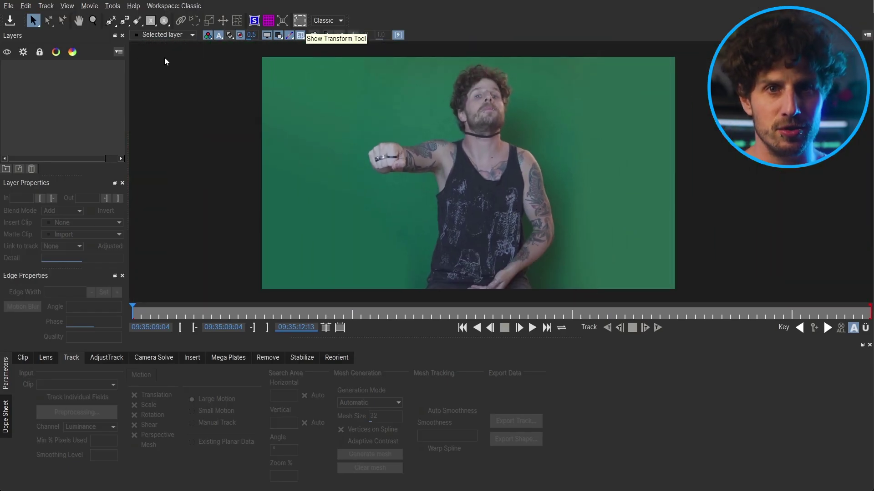
{"action": "left_click", "coordinate": [110, 21]}
{"action": "left_click", "coordinate": [461, 129]}
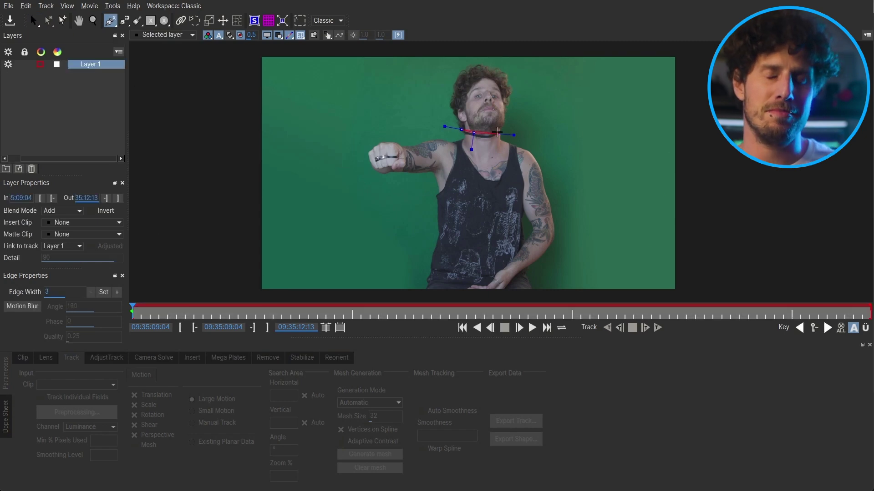
{"action": "left_click", "coordinate": [537, 153]}
{"action": "left_click", "coordinate": [547, 171]}
{"action": "left_click", "coordinate": [557, 198]}
{"action": "left_click", "coordinate": [568, 233]}
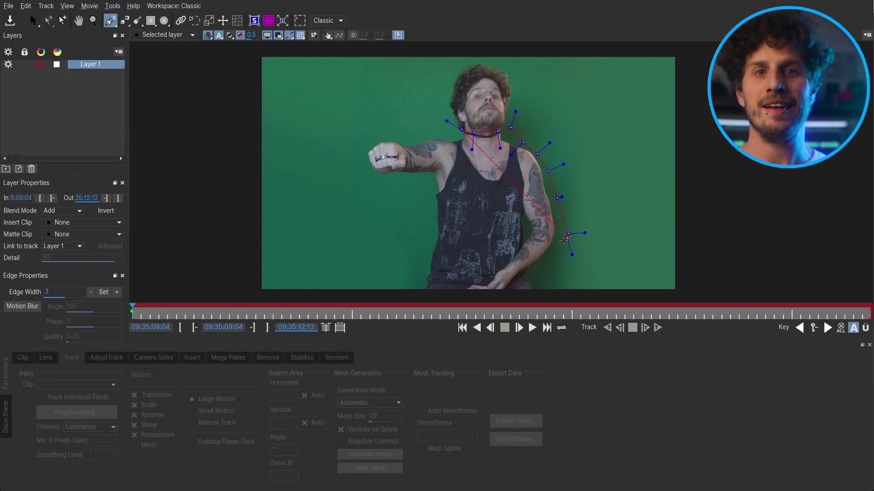
{"action": "left_click", "coordinate": [556, 238]}
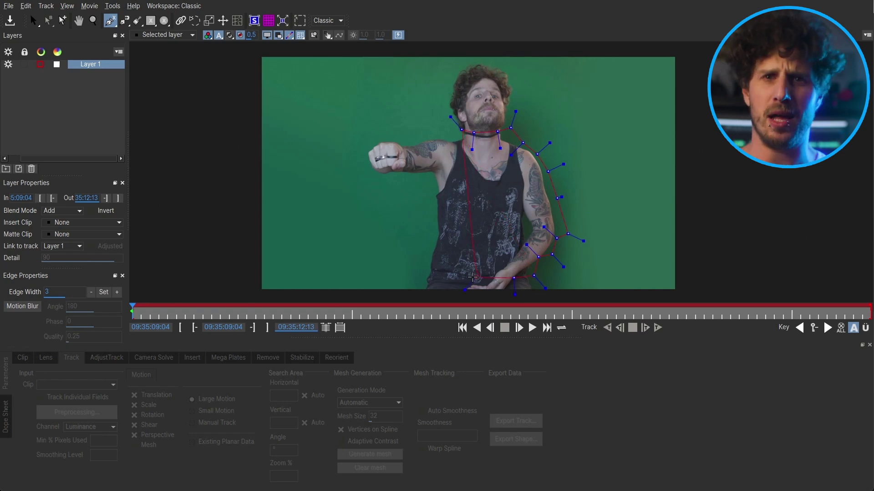
Finish outlining the outstretched arm, close the shape, and check it a few frames back.
{"action": "left_click", "coordinate": [438, 207]}
{"action": "left_click", "coordinate": [436, 178]}
{"action": "left_click", "coordinate": [417, 181]}
{"action": "left_click", "coordinate": [393, 181]}
{"action": "left_click", "coordinate": [363, 166]}
{"action": "left_click", "coordinate": [360, 147]}
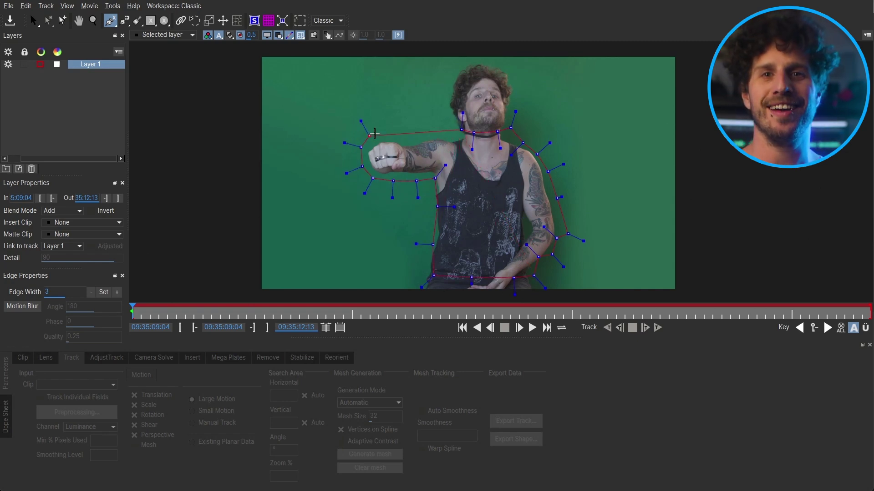
{"action": "left_click", "coordinate": [383, 131]}
{"action": "left_click", "coordinate": [400, 137]}
{"action": "left_click", "coordinate": [460, 131]}
{"action": "key", "text": "l"}
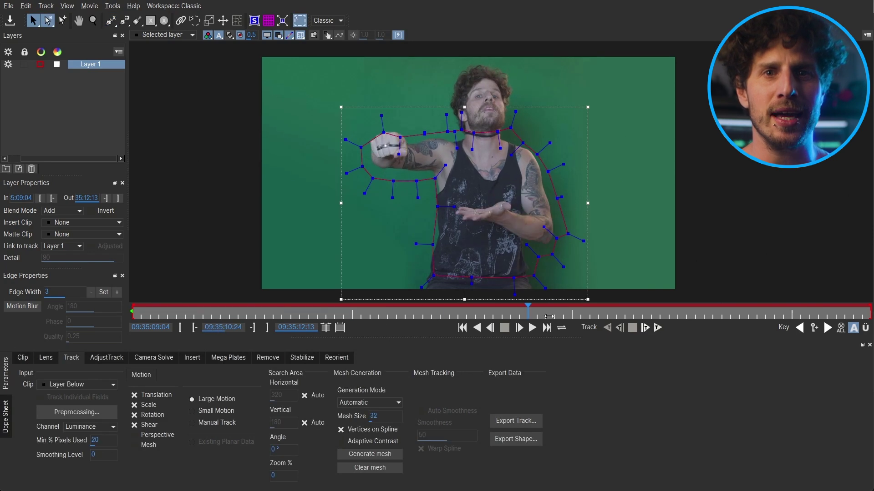
{"action": "mouse_move", "coordinate": [426, 321]}
{"action": "left_mouse_down"}
{"action": "mouse_move", "coordinate": [337, 328]}
{"action": "mouse_move", "coordinate": [427, 324]}
{"action": "left_mouse_up"}
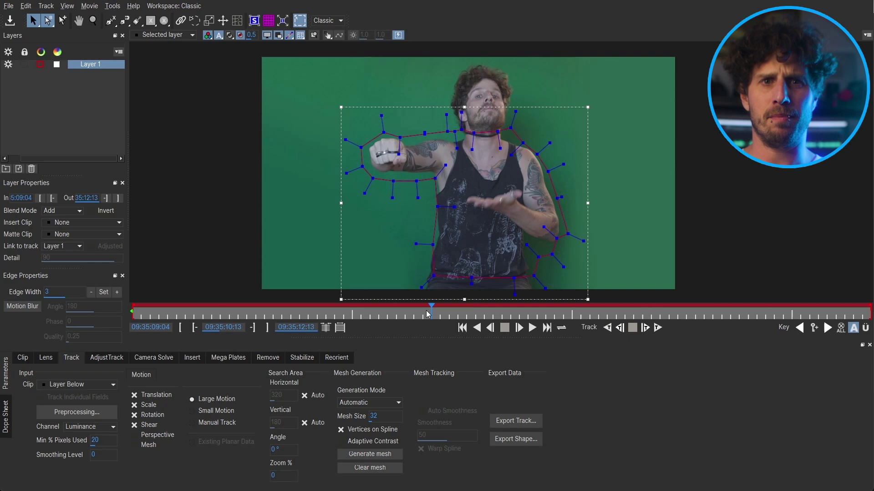
Rename the body shape layer to BODY MESH.
{"action": "left_click", "coordinate": [97, 66]}
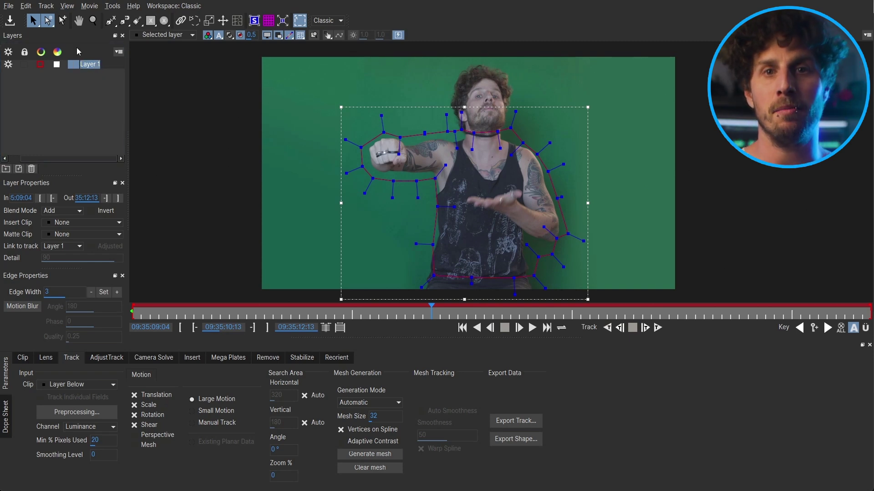
{"action": "type", "text": "BODY MESH"}
{"action": "key", "text": "Return"}
Draw a Holdout shape around the lower hand, track it forward, and pull out BODY MESH's lower-left point.
{"action": "left_click", "coordinate": [110, 20]}
{"action": "left_click", "coordinate": [549, 218]}
{"action": "left_click", "coordinate": [539, 204]}
{"action": "left_click", "coordinate": [522, 178]}
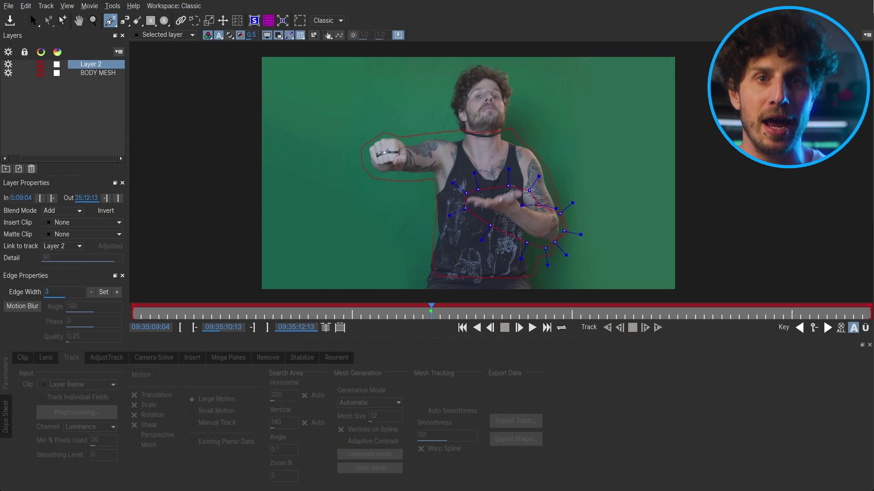
{"action": "right_click", "coordinate": [560, 215]}
{"action": "left_click", "coordinate": [546, 218]}
{"action": "key", "text": "t"}
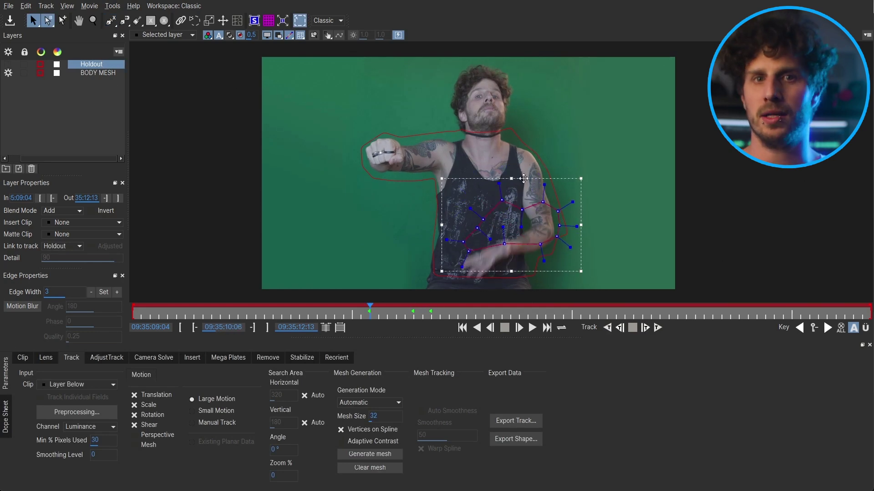
{"action": "key", "text": "shift+t"}
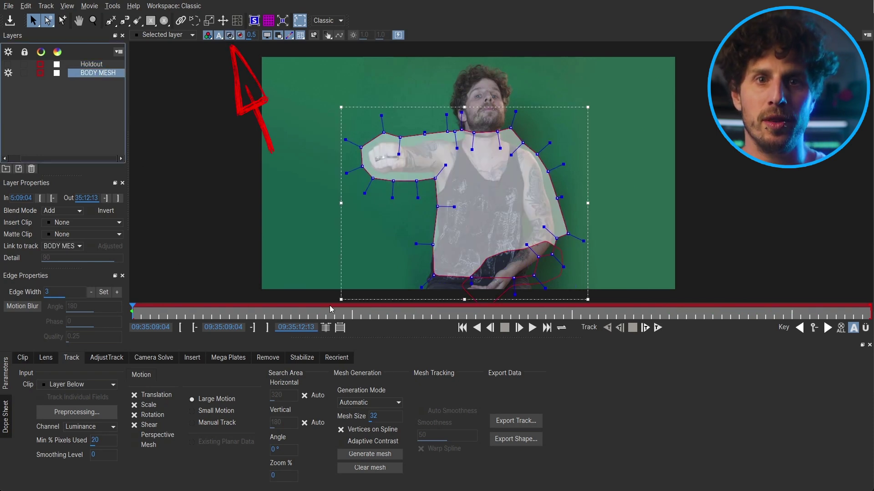
{"action": "left_click_drag", "start_coordinate": [435, 275], "coordinate": [421, 283]}
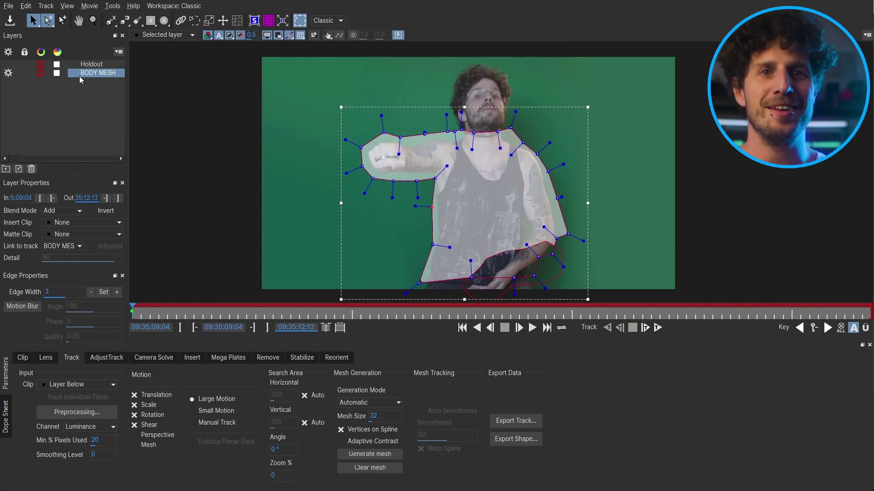
Hide the matte overlay, enable Uniform mesh tracking on BODY MESH, and track it forward.
{"action": "left_click", "coordinate": [231, 38]}
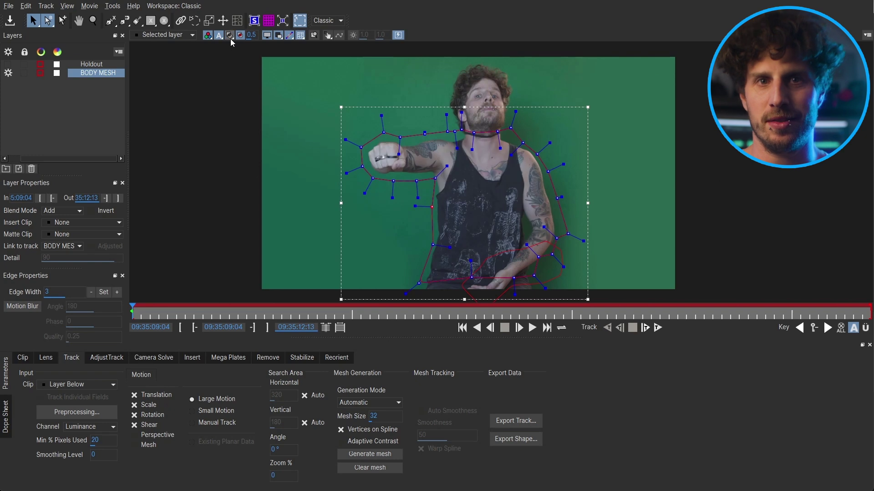
{"action": "left_click", "coordinate": [134, 446]}
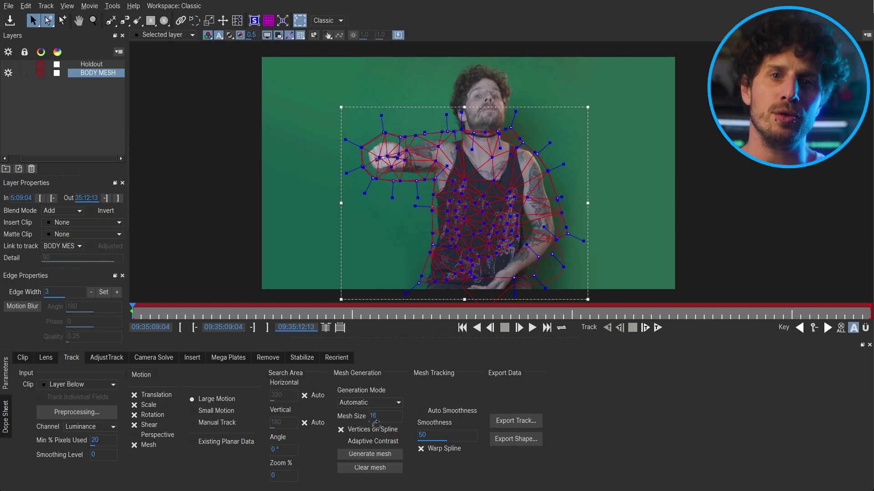
{"action": "key", "text": "BackSpace"}
{"action": "type", "text": "3"}
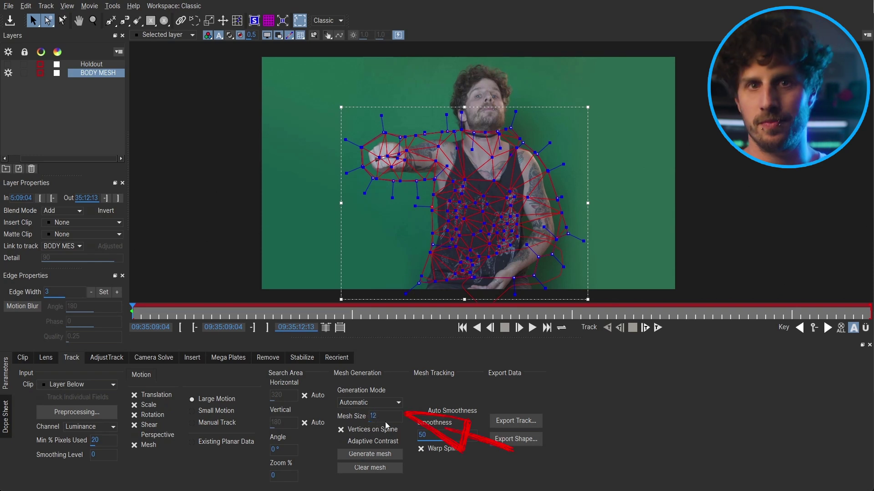
{"action": "left_click", "coordinate": [389, 404]}
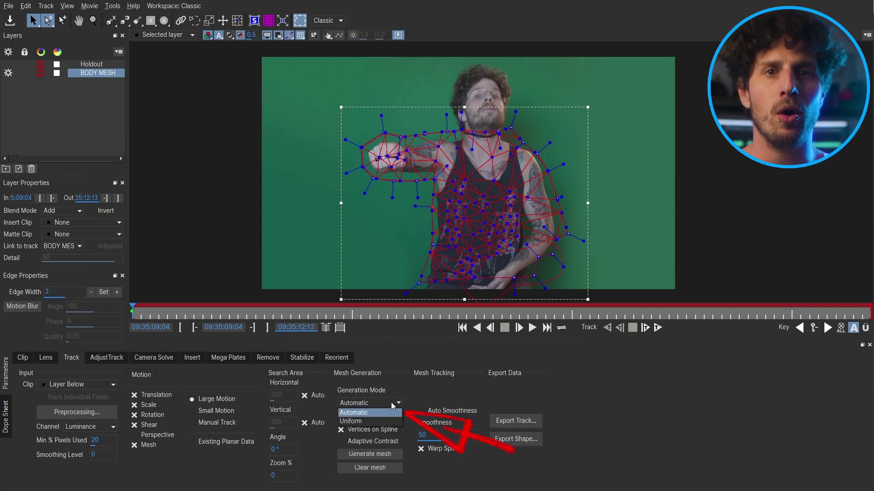
{"action": "left_click", "coordinate": [359, 422]}
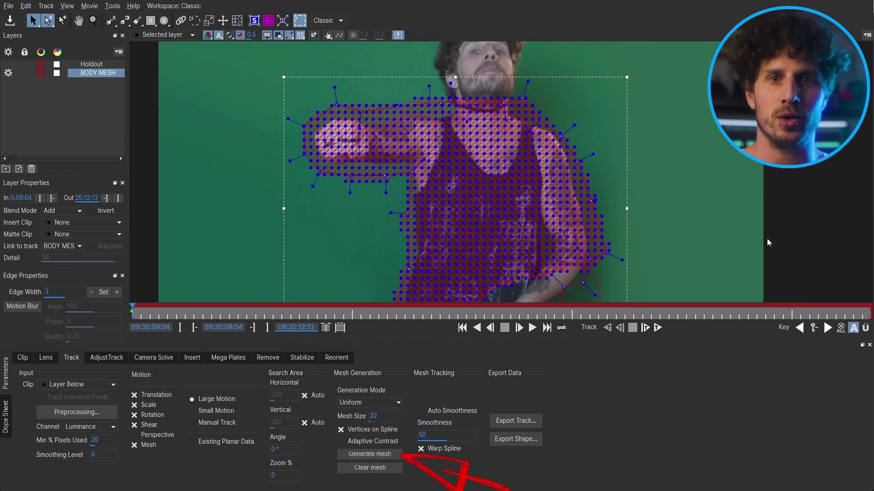
{"action": "scroll", "coordinate": [714, 210], "scroll_direction": "down", "scroll_amount": 1}
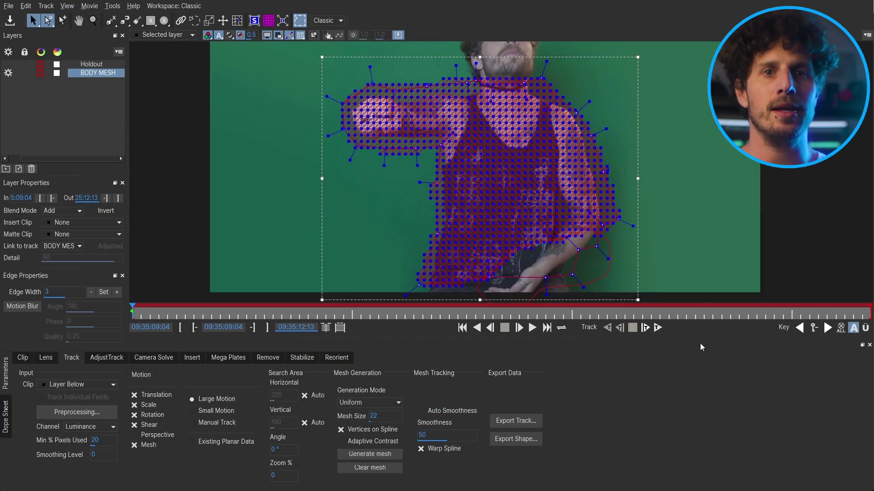
{"action": "left_click", "coordinate": [657, 328]}
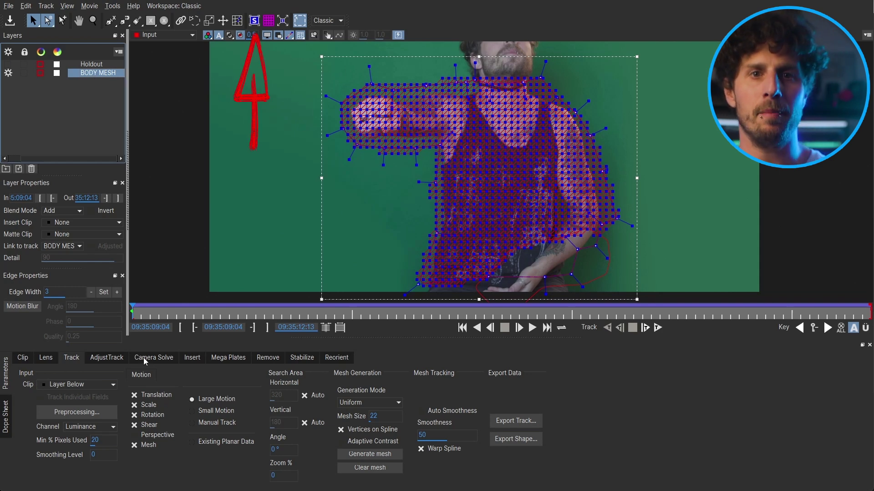
Inspect the tracked frames, then show the planar surface and align it to fill the frame.
{"action": "left_click", "coordinate": [166, 314]}
{"action": "left_click", "coordinate": [131, 314]}
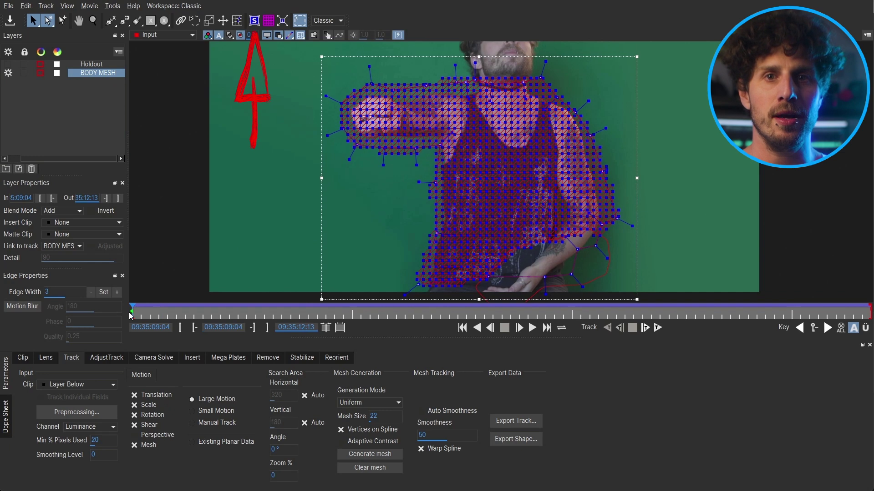
{"action": "left_click", "coordinate": [255, 20]}
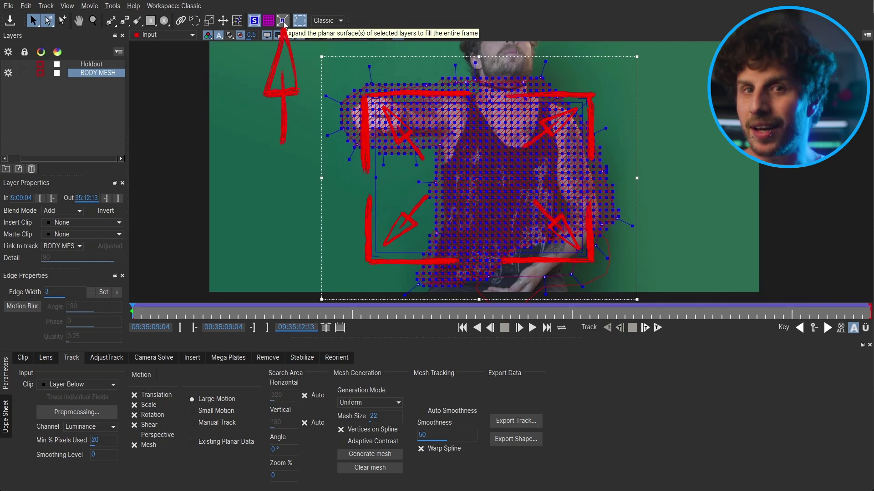
{"action": "left_click", "coordinate": [283, 21]}
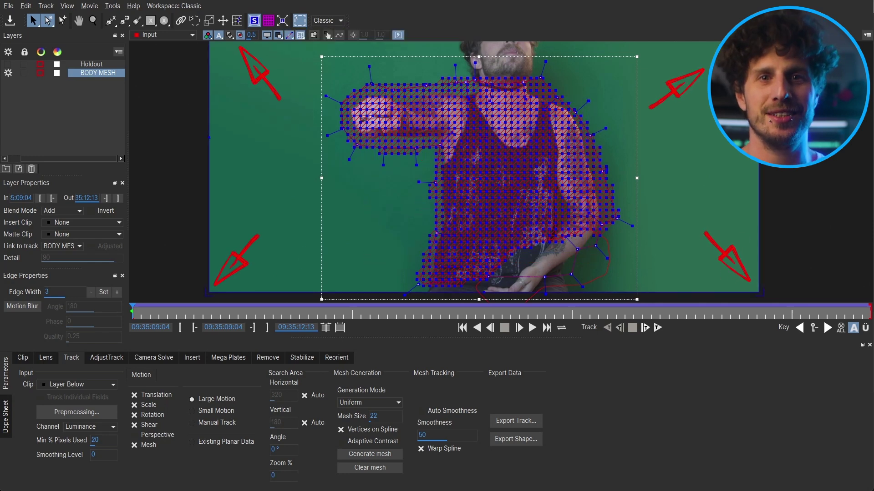
{"action": "scroll", "coordinate": [658, 296], "scroll_direction": "down", "scroll_amount": 2}
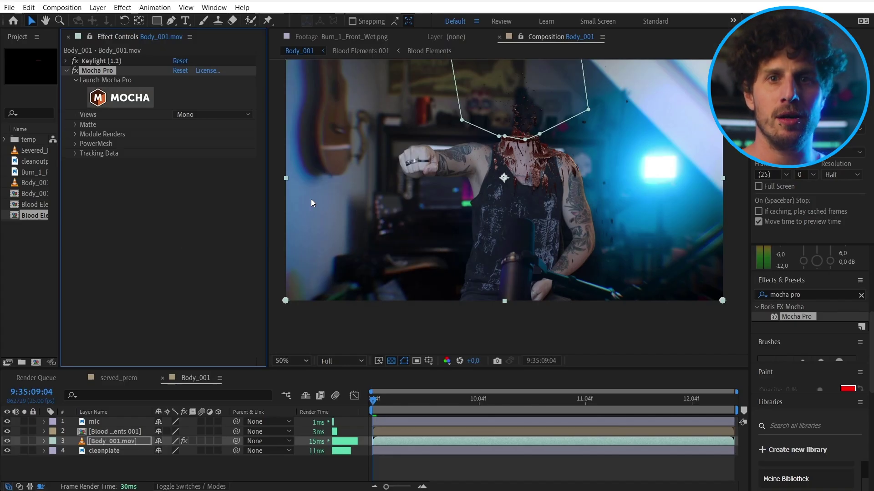
Copy the Mocha Pro effect from Body_001.mov and paste it onto Blood Elements 001.
{"action": "left_click", "coordinate": [132, 273]}
{"action": "left_click", "coordinate": [127, 440]}
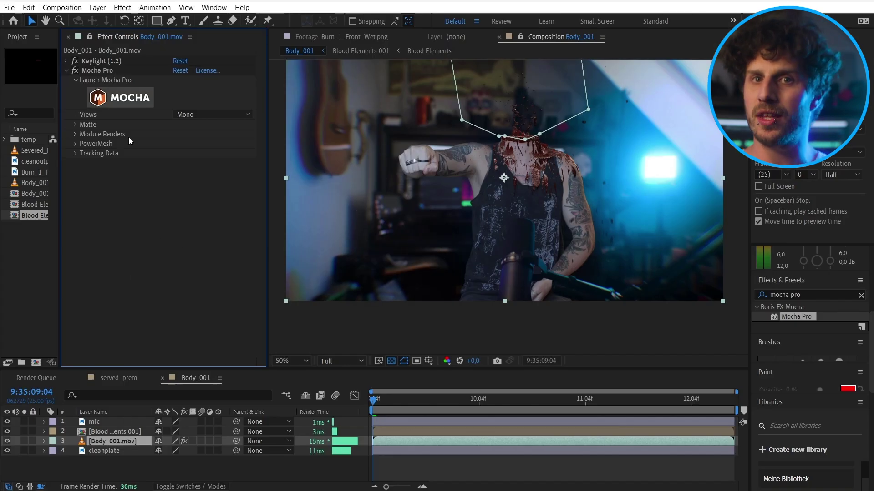
{"action": "left_click", "coordinate": [92, 72]}
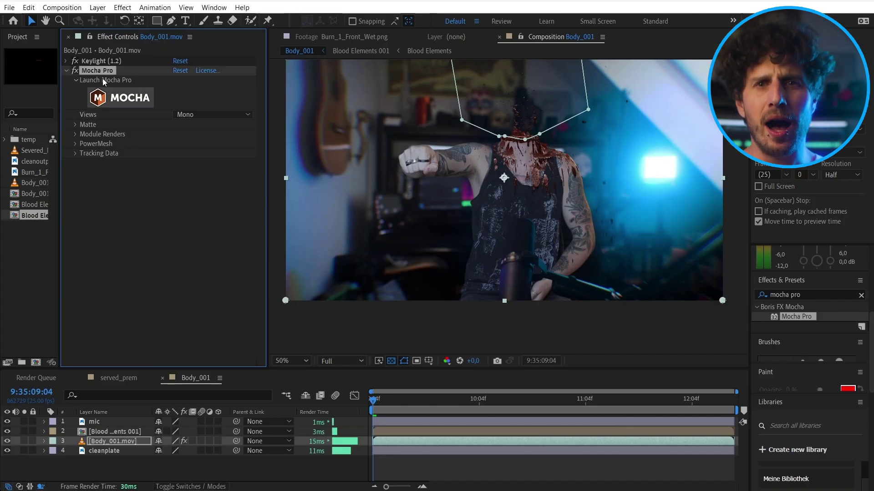
{"action": "left_click", "coordinate": [28, 8]}
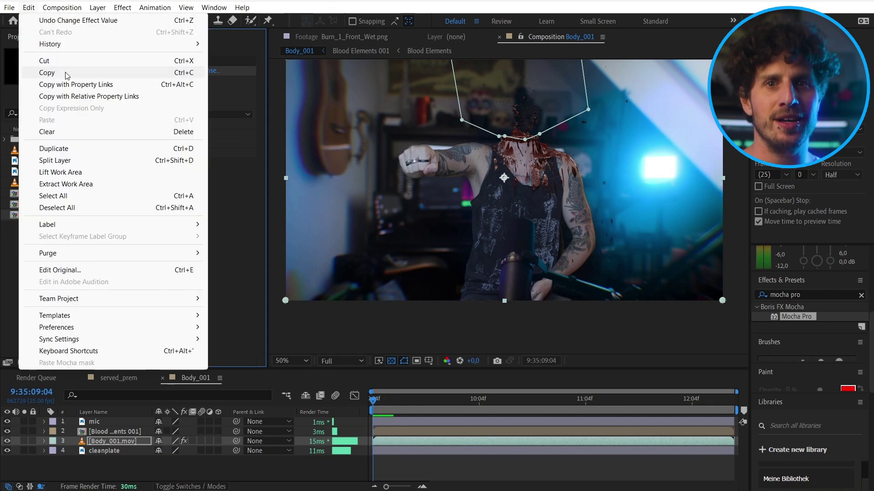
{"action": "left_click", "coordinate": [66, 74]}
{"action": "left_click", "coordinate": [120, 432]}
{"action": "left_click", "coordinate": [29, 7]}
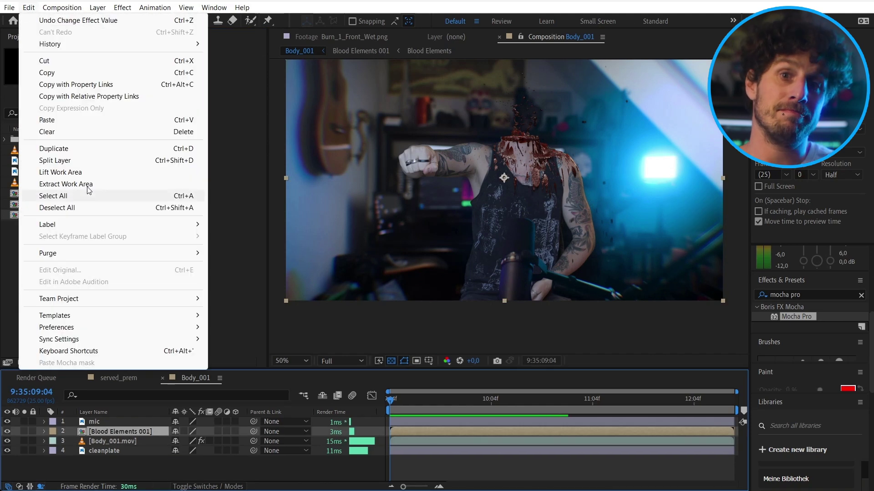
{"action": "left_click", "coordinate": [68, 120]}
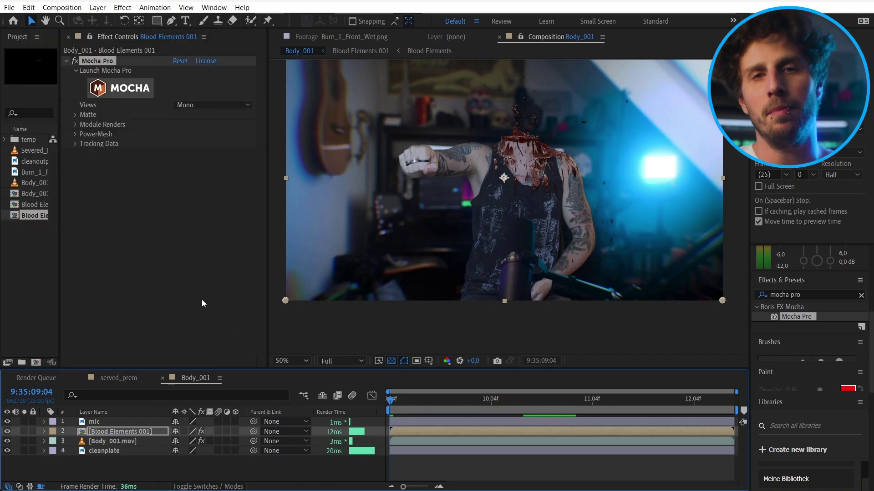
Turn on Mocha module rendering with the Stabilize: Warp module.
{"action": "left_click", "coordinate": [75, 125]}
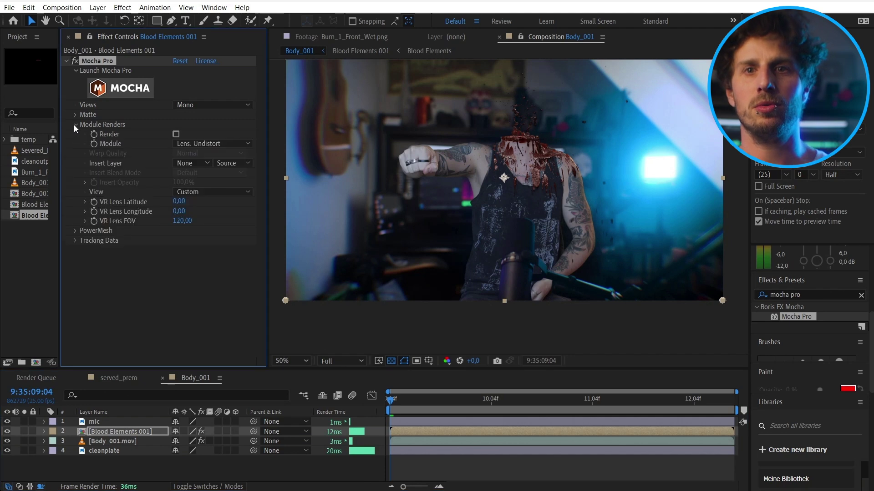
{"action": "left_click", "coordinate": [176, 134]}
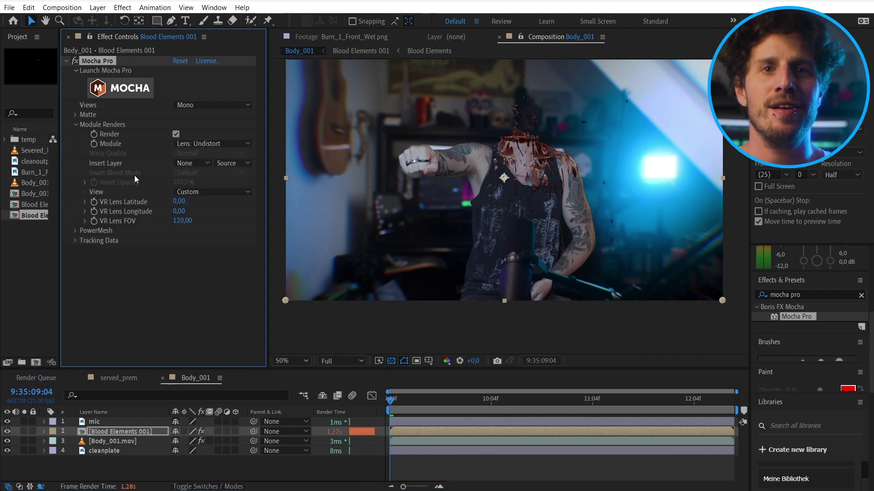
{"action": "left_click", "coordinate": [214, 144]}
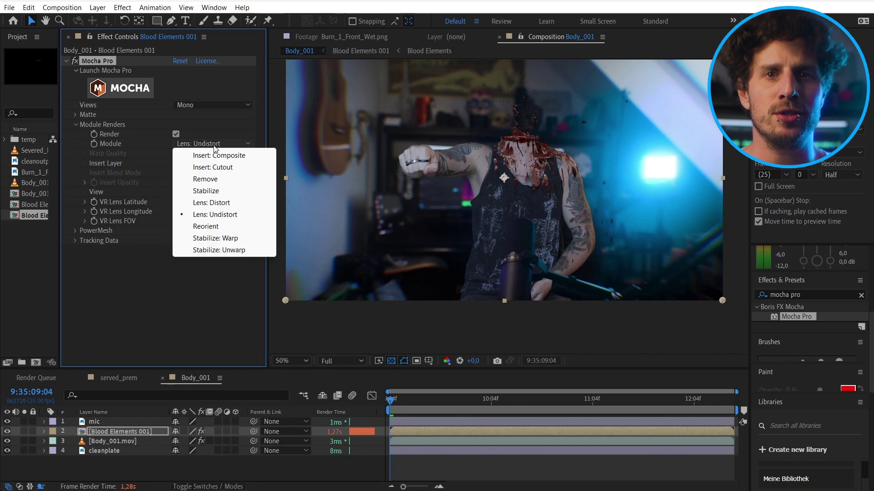
{"action": "left_click", "coordinate": [229, 239]}
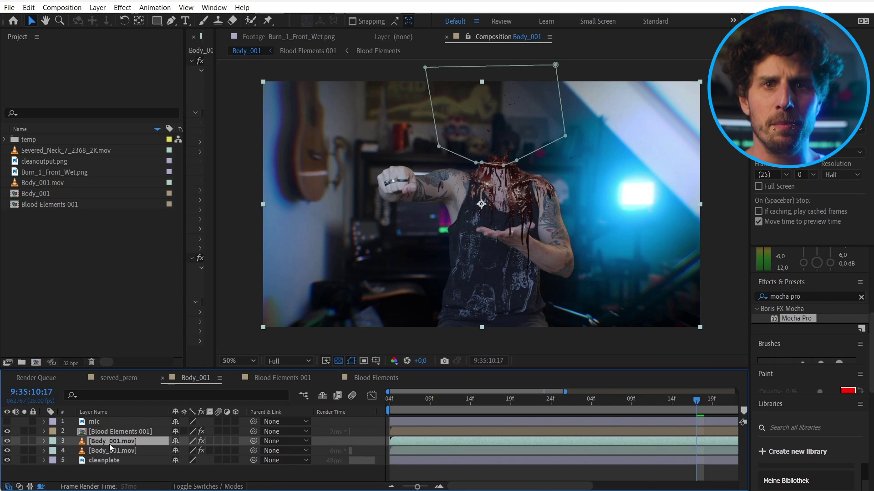
Move the body copy above the blood layer, solo it, and mask around the forearm and hand.
{"action": "left_click_drag", "start_coordinate": [111, 448], "coordinate": [110, 429]}
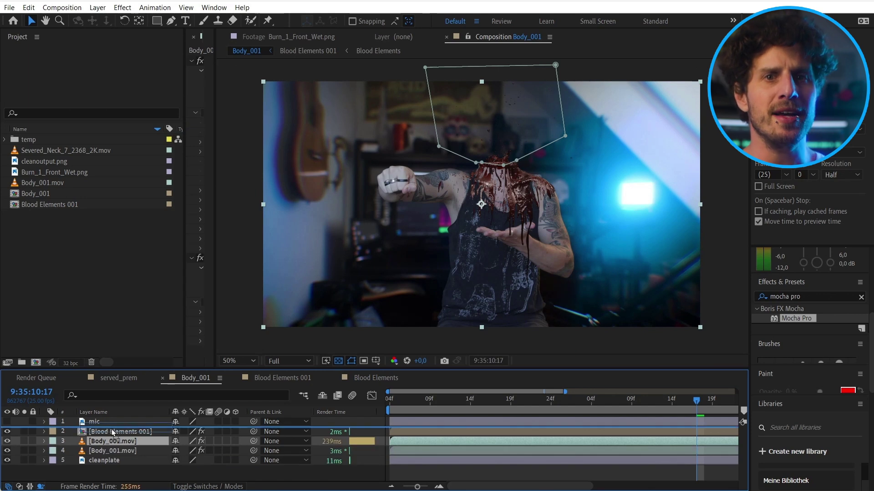
{"action": "left_click", "coordinate": [25, 432]}
{"action": "key", "text": "g"}
{"action": "left_click", "coordinate": [467, 211]}
{"action": "left_click", "coordinate": [523, 215]}
{"action": "left_click", "coordinate": [473, 262]}
{"action": "left_click", "coordinate": [515, 313]}
{"action": "left_click", "coordinate": [590, 314]}
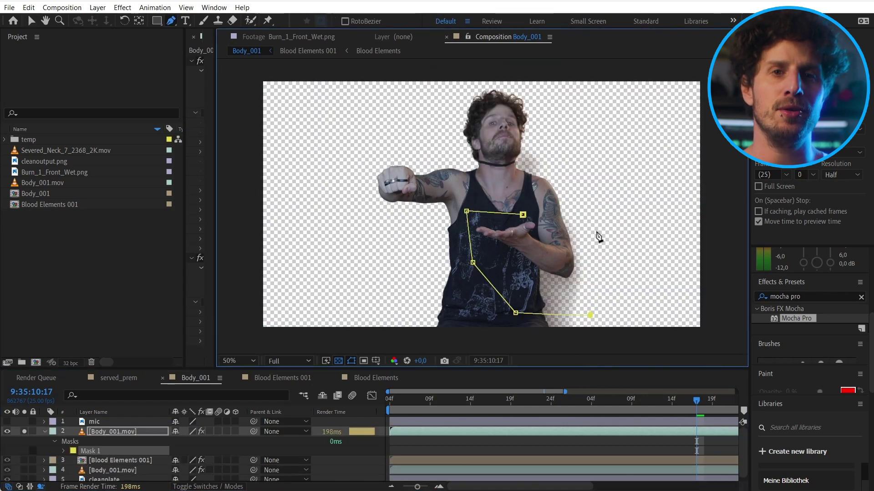
{"action": "left_click", "coordinate": [592, 229]}
{"action": "left_click", "coordinate": [522, 215]}
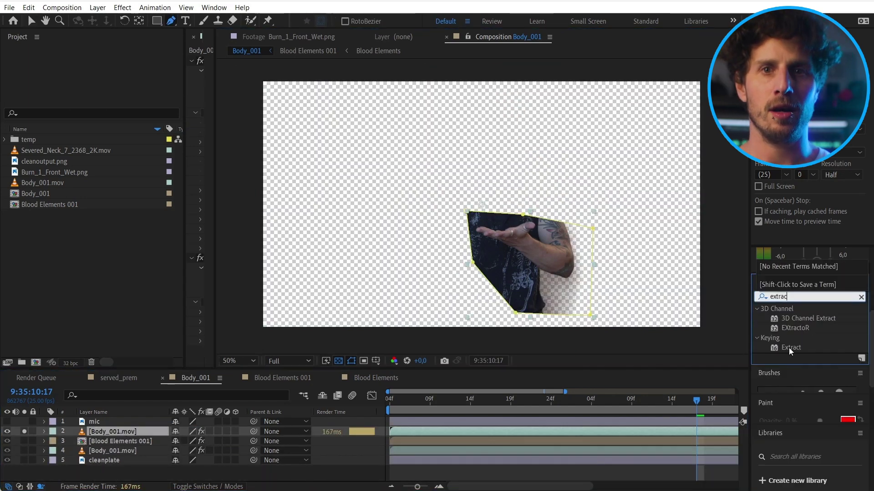
Apply Extract to the arm copy, remove its Mocha Pro, raise Black Point to 43, and preview.
{"action": "type", "text": "c"}
{"action": "double_click", "coordinate": [795, 347]}
{"action": "key", "text": "Delete"}
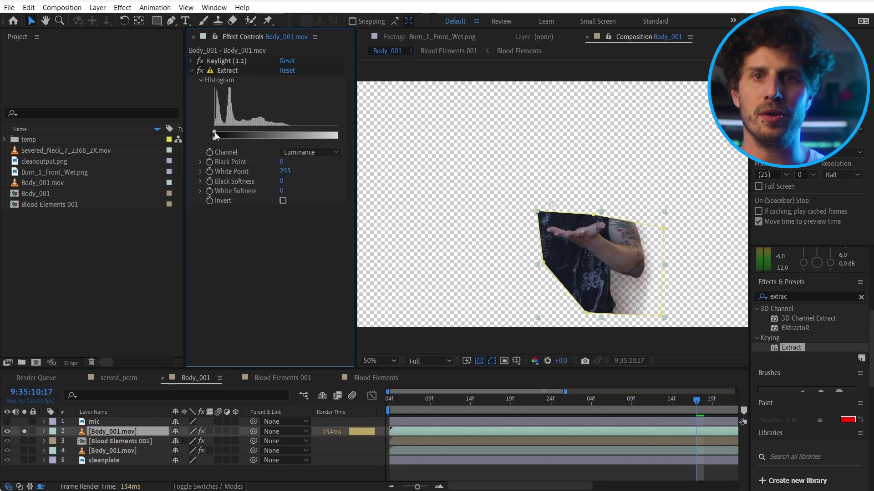
{"action": "left_click_drag", "start_coordinate": [215, 134], "coordinate": [239, 135]}
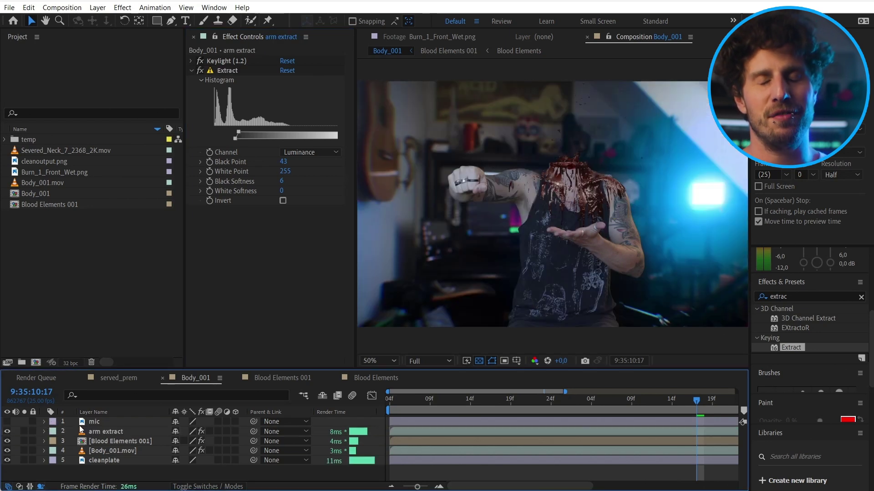
{"action": "key", "text": "space"}
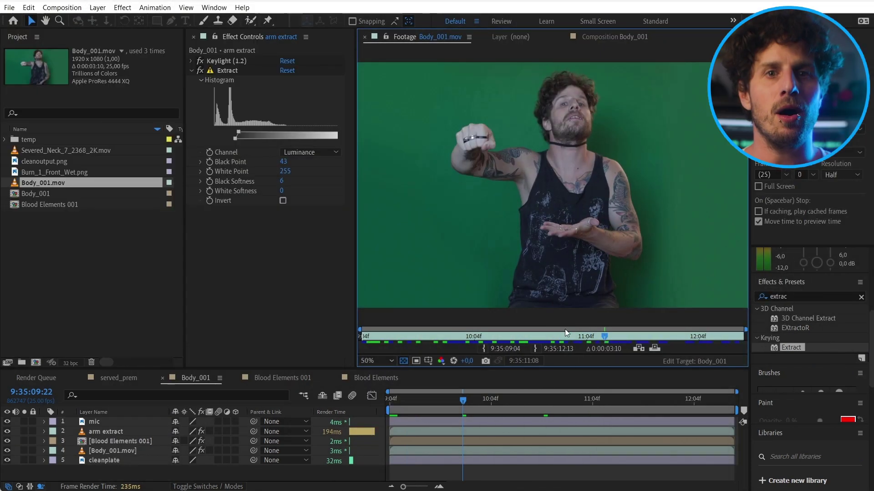
Make a new comp from the Body_001.mov green-screen clip and name it 'Shirt only'.
{"action": "left_click", "coordinate": [84, 217]}
{"action": "left_click_drag", "start_coordinate": [47, 181], "coordinate": [37, 360]}
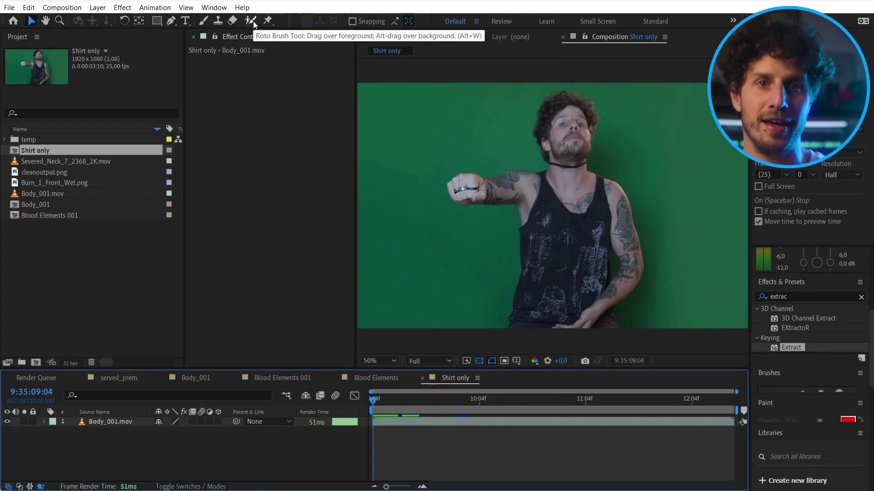
Paint a Roto Brush foreground stroke down the man's black tank top on frame one.
{"action": "left_click", "coordinate": [253, 25]}
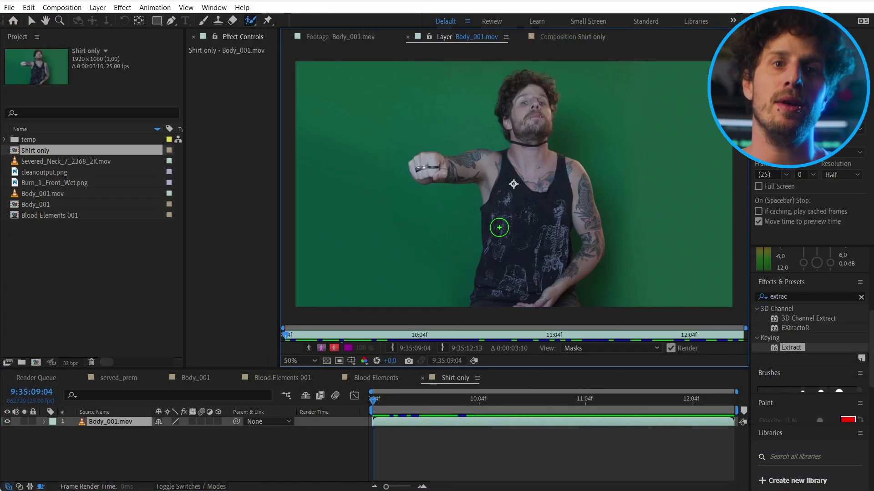
{"action": "left_click", "coordinate": [250, 21]}
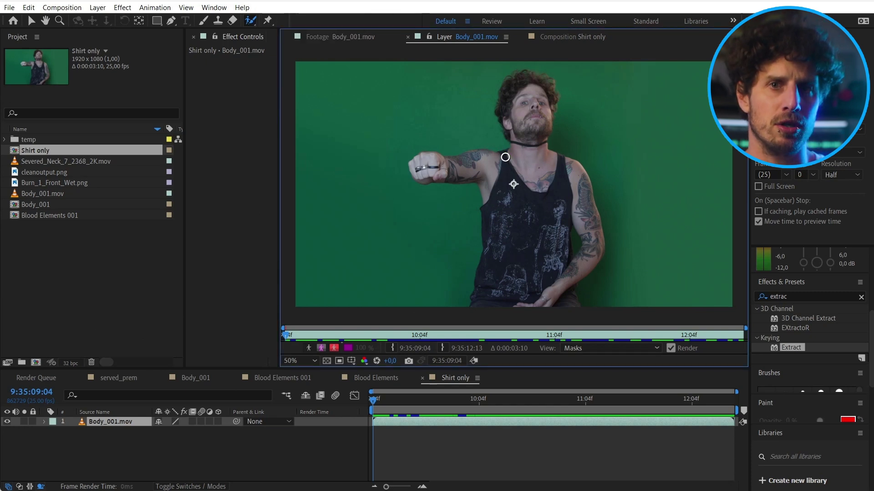
{"action": "left_click_drag", "start_coordinate": [502, 150], "coordinate": [503, 176]}
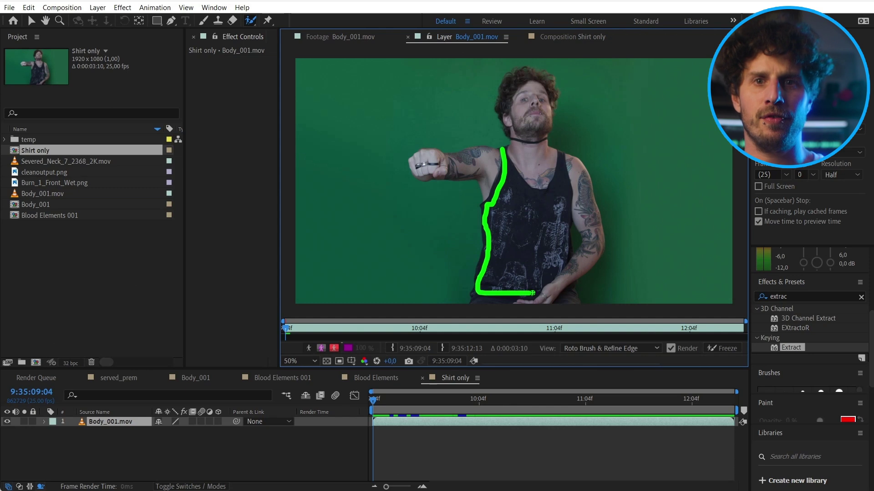
{"action": "left_click_drag", "start_coordinate": [535, 194], "coordinate": [535, 194]}
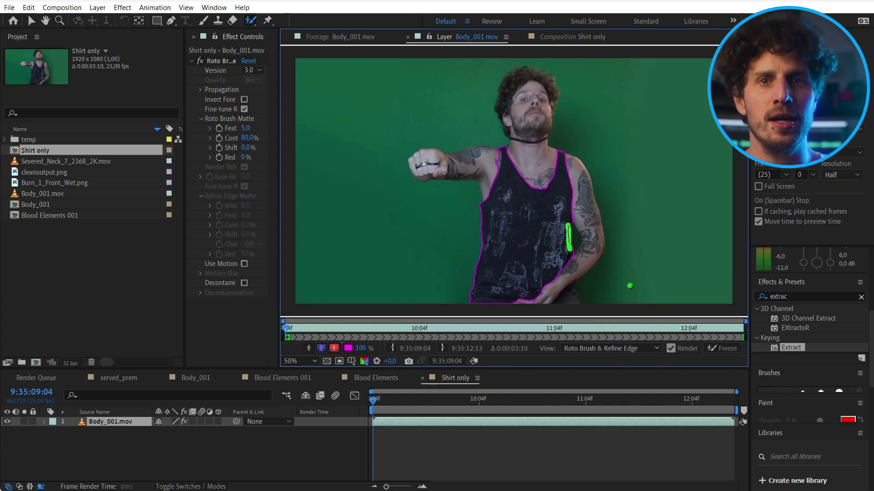
Propagate the shirt matte to 10:04f and add a foreground correction stroke by the arm.
{"action": "left_click", "coordinate": [480, 405]}
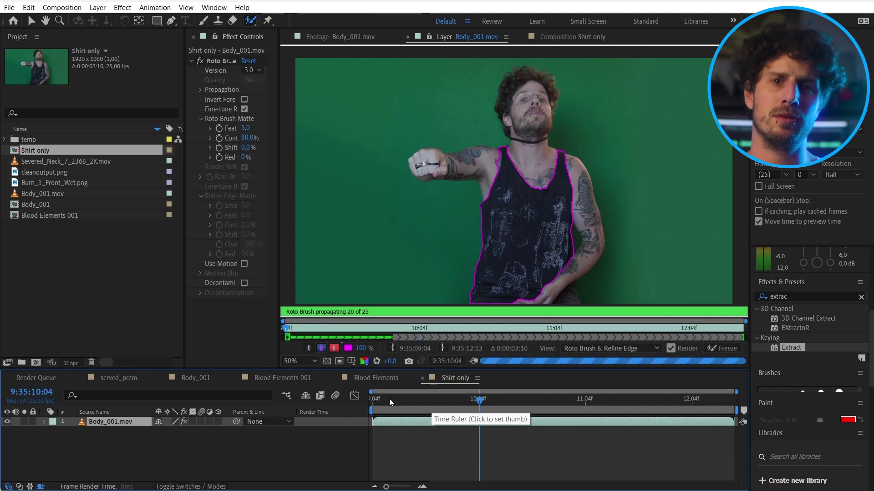
{"action": "left_click", "coordinate": [373, 400]}
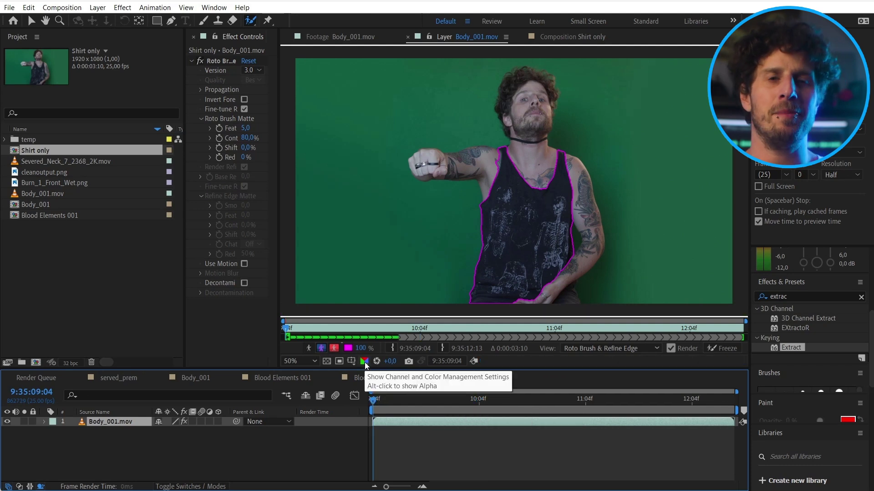
{"action": "key", "text": "u"}
{"action": "key", "text": "u"}
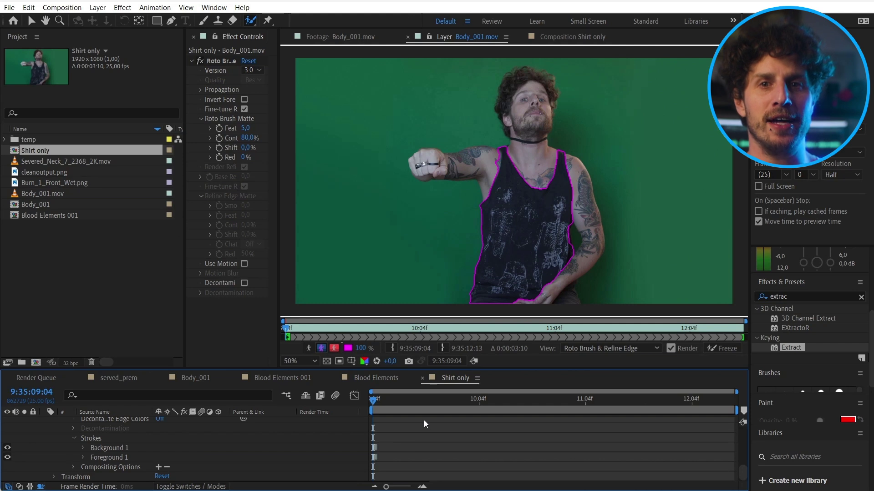
{"action": "scroll", "coordinate": [560, 256], "scroll_direction": "up", "scroll_amount": 4}
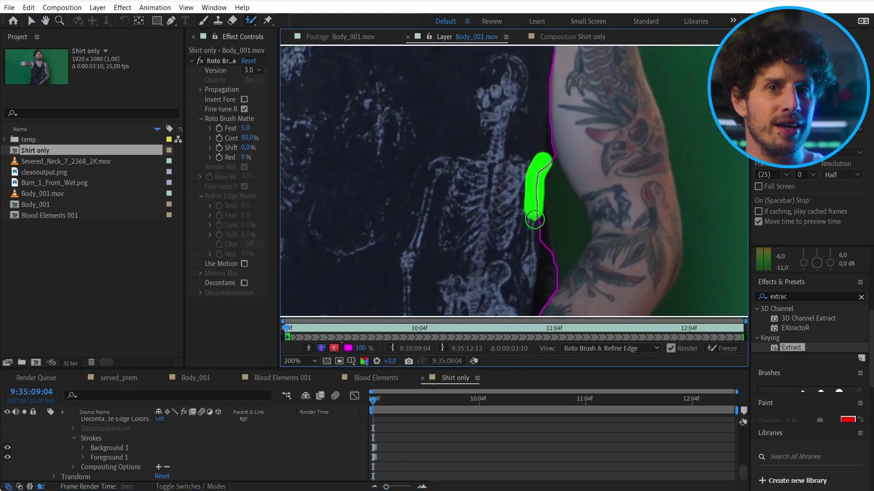
{"action": "left_click_drag", "start_coordinate": [539, 261], "coordinate": [539, 260]}
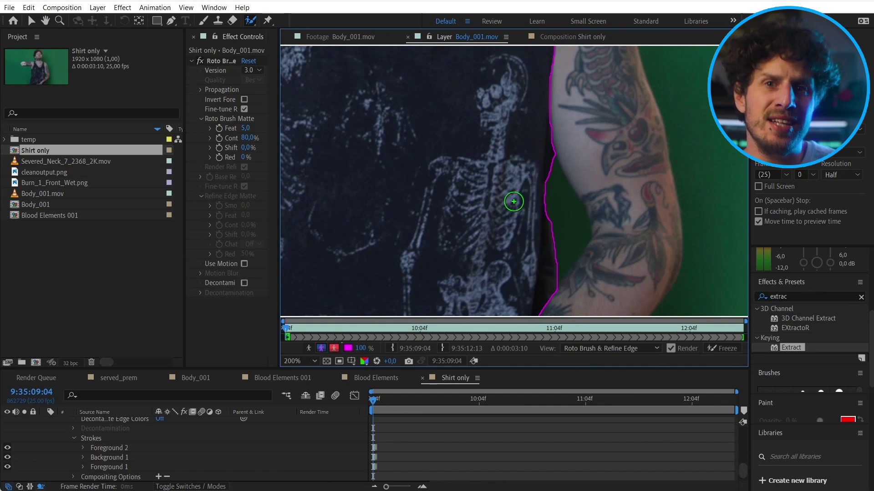
Freeze the refined Roto Brush shirt segmentation across the whole clip.
{"action": "scroll", "coordinate": [514, 197], "scroll_direction": "down", "scroll_amount": 2}
{"action": "left_click_drag", "start_coordinate": [277, 74], "coordinate": [331, 74]}
{"action": "scroll", "coordinate": [488, 157], "scroll_direction": "down", "scroll_amount": 2}
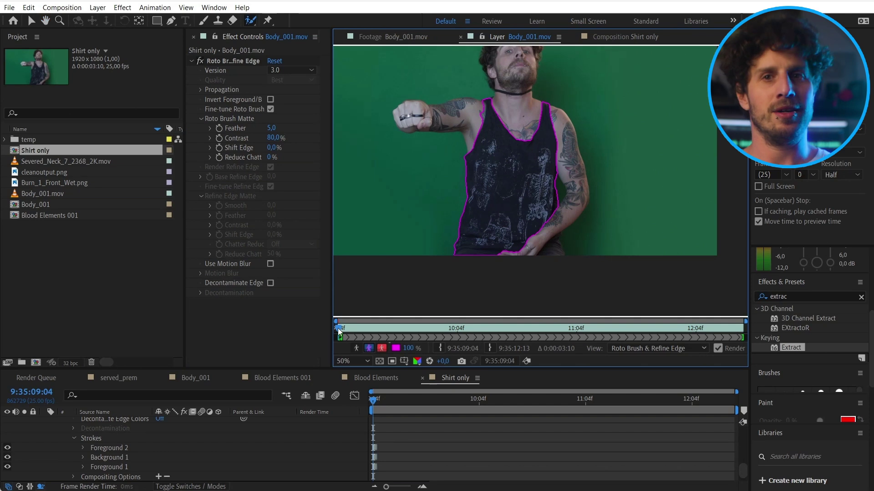
{"action": "scroll", "coordinate": [552, 131], "scroll_direction": "up", "scroll_amount": 4}
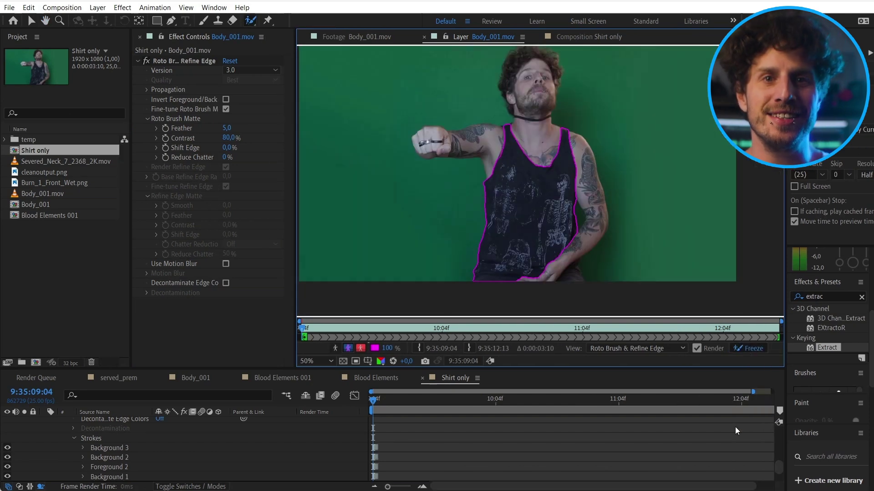
{"action": "left_click", "coordinate": [750, 348]}
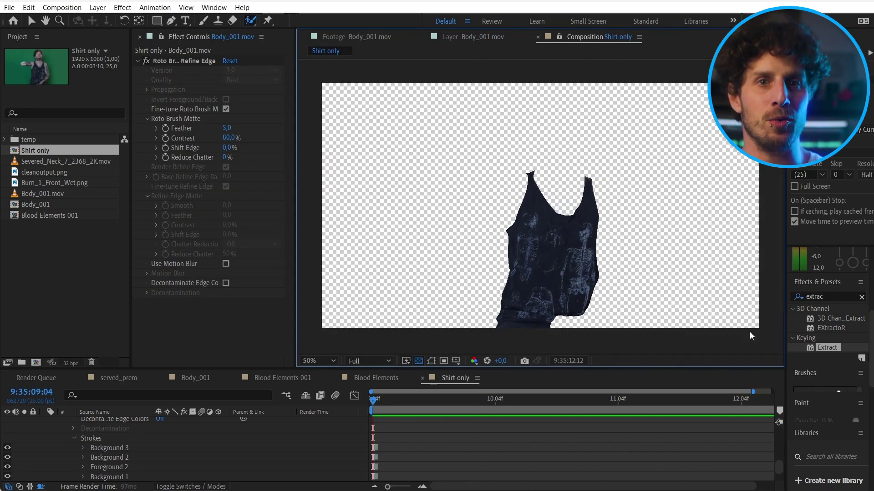
Add the Shirt only comp to Body_001 and set its opacity to 61%.
{"action": "key", "text": "space"}
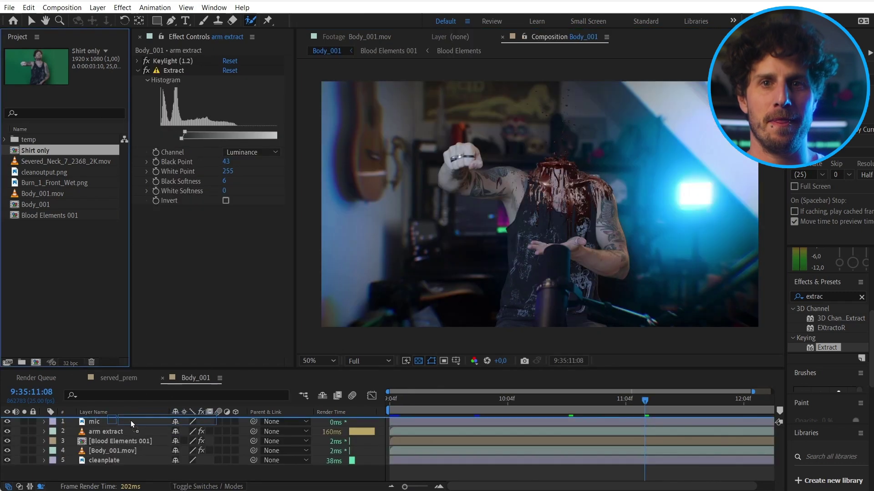
{"action": "left_click_drag", "start_coordinate": [136, 431], "coordinate": [131, 450]}
{"action": "key", "text": "t"}
Add a new adjustment layer and apply Gaussian Blur to it.
{"action": "key", "text": "ctrl+alt+y"}
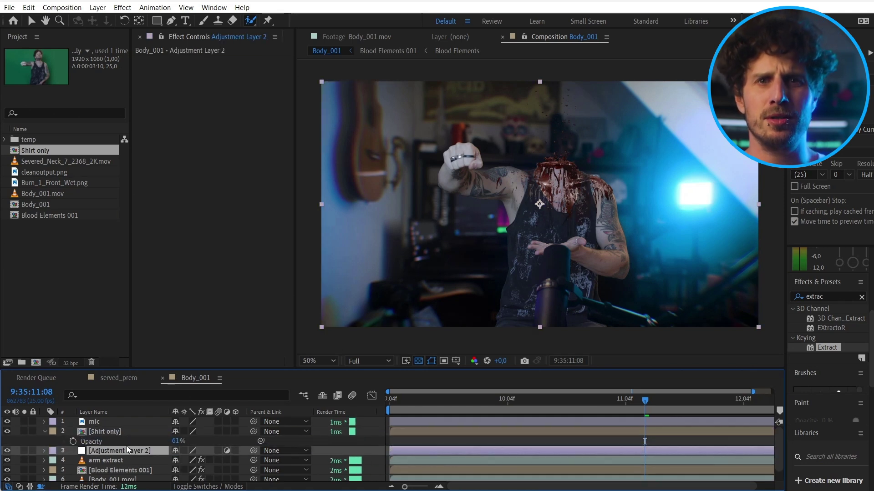
{"action": "left_click", "coordinate": [827, 295]}
{"action": "type", "text": "gaussia"}
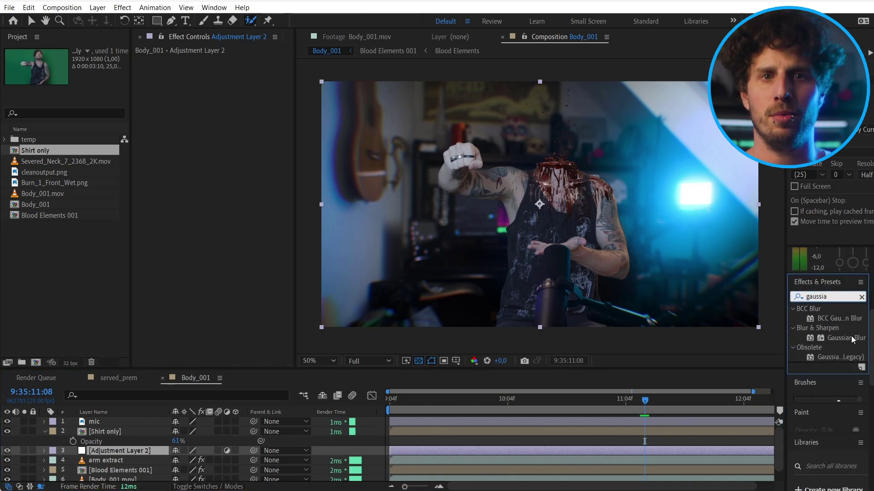
{"action": "left_click_drag", "start_coordinate": [853, 340], "coordinate": [96, 435]}
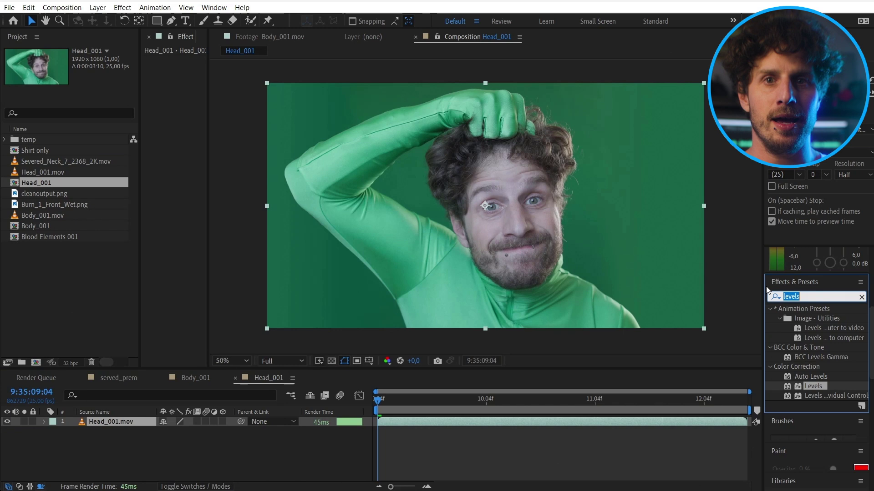
Key Head_001.mov with Keylight: Screen Gain 121, Clip Black 43, Clip White 87.
{"action": "type", "text": "keyl"}
{"action": "left_click_drag", "start_coordinate": [813, 347], "coordinate": [433, 184]}
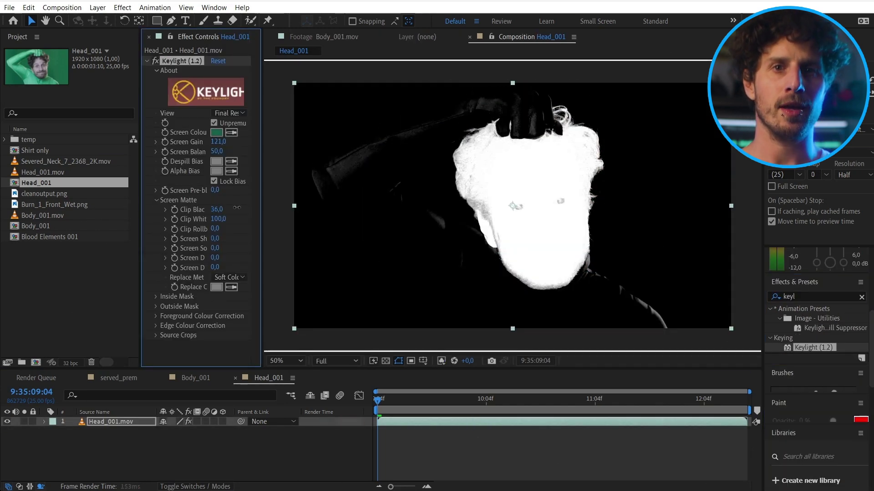
{"action": "left_click_drag", "start_coordinate": [213, 219], "coordinate": [222, 209]}
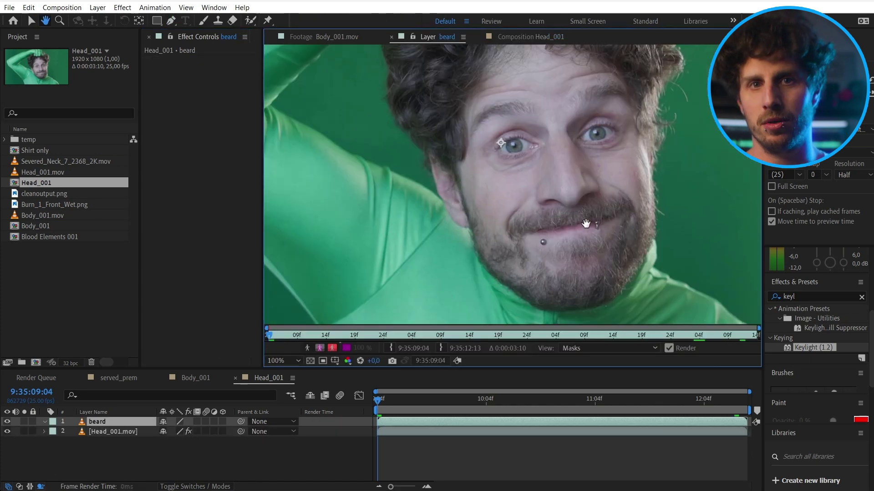
{"action": "left_click", "coordinate": [250, 20]}
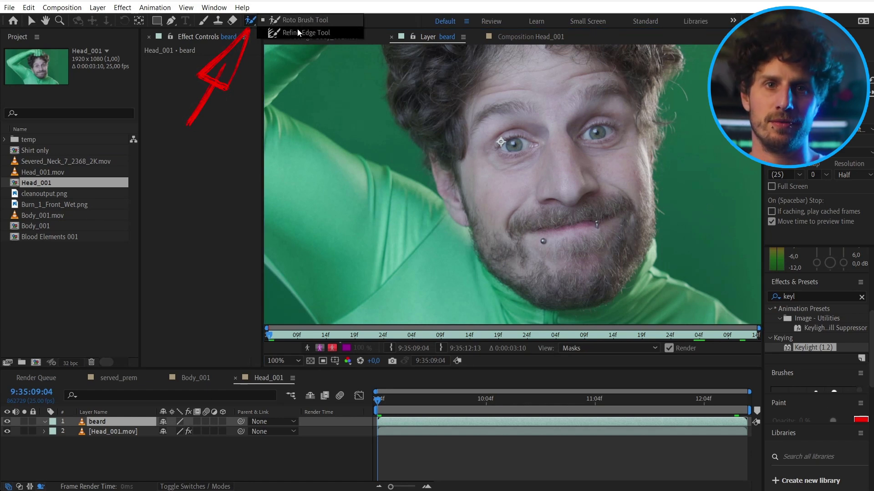
{"action": "left_click", "coordinate": [298, 32]}
{"action": "mouse_move", "coordinate": [473, 225]}
{"action": "left_mouse_down"}
{"action": "mouse_move", "coordinate": [486, 266]}
{"action": "mouse_move", "coordinate": [586, 287]}
{"action": "left_mouse_up"}
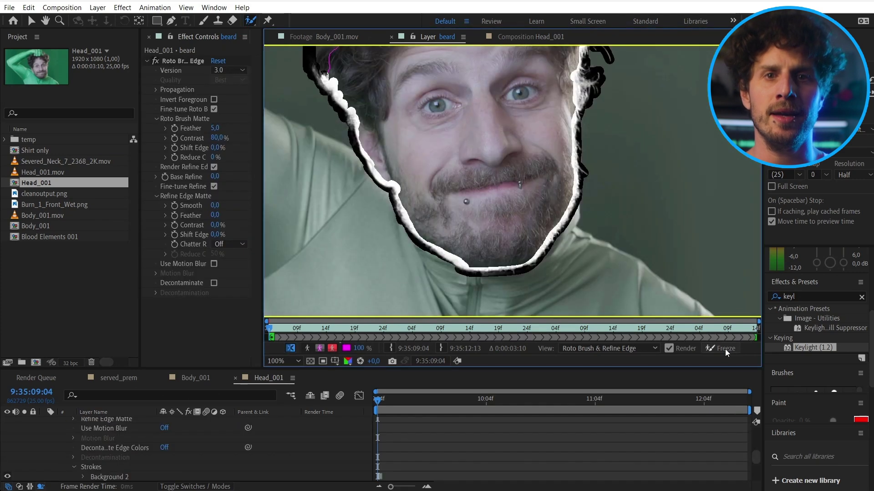
{"action": "left_click", "coordinate": [726, 349]}
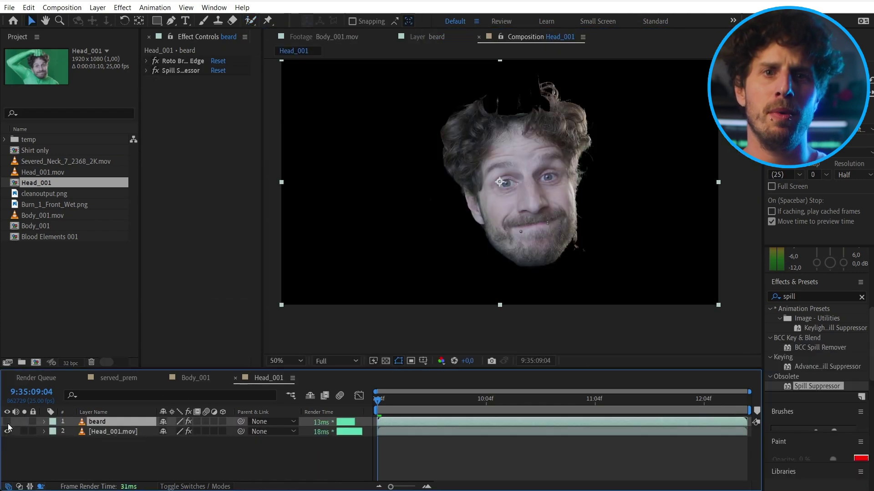
{"action": "left_click", "coordinate": [196, 378]}
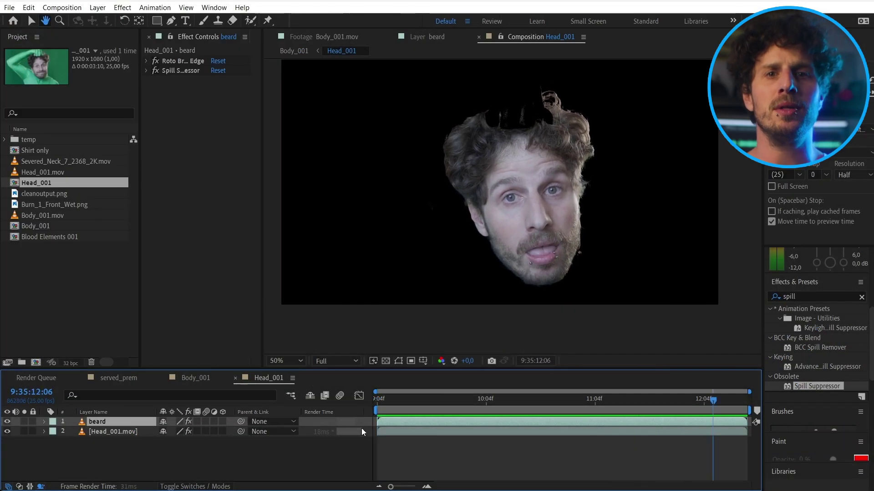
Start a Track Motion session on the Head_001.mov layer and preview the head's movement.
{"action": "key", "text": "v"}
{"action": "left_click", "coordinate": [127, 443]}
{"action": "left_click", "coordinate": [121, 433]}
{"action": "right_click", "coordinate": [122, 432]}
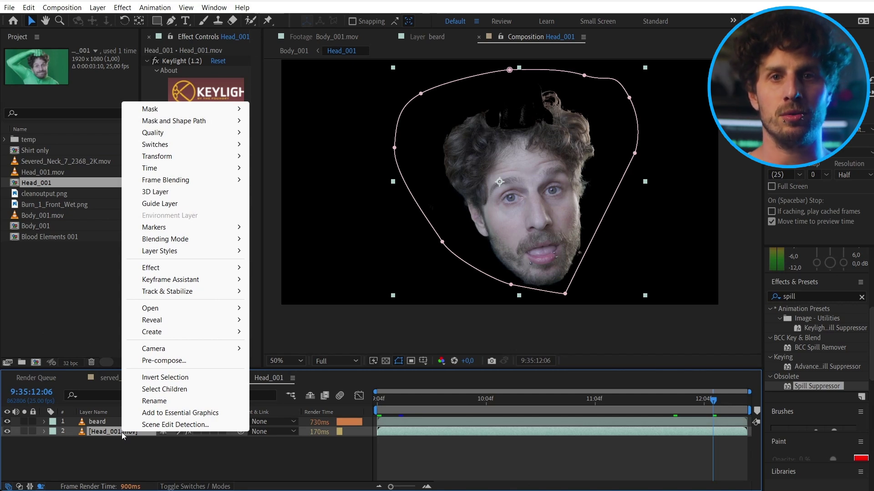
{"action": "mouse_move", "coordinate": [195, 292]}
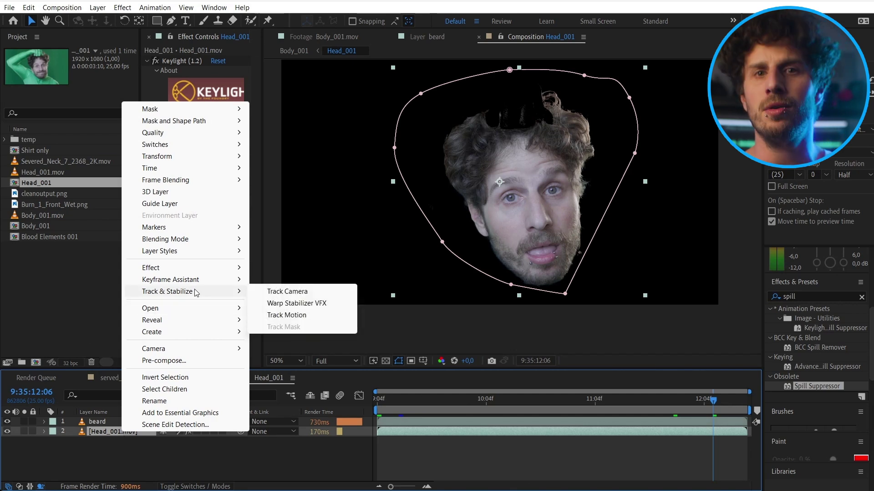
{"action": "left_click", "coordinate": [280, 315]}
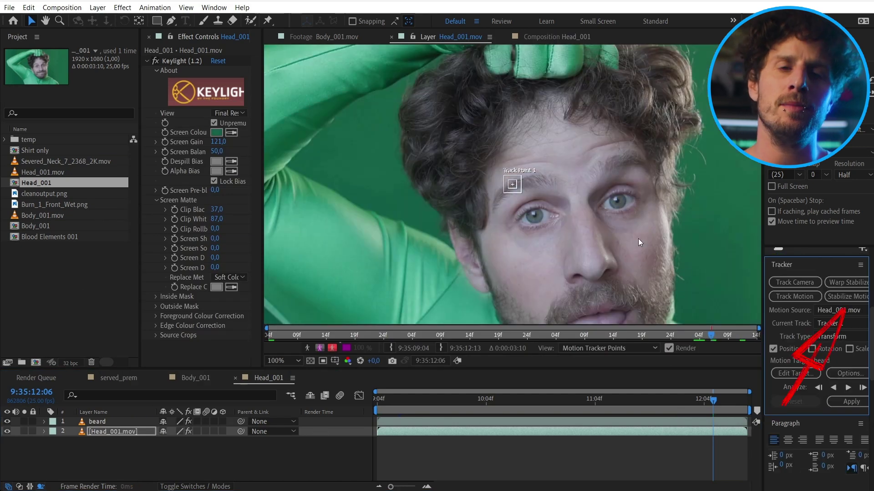
{"action": "key", "text": "space"}
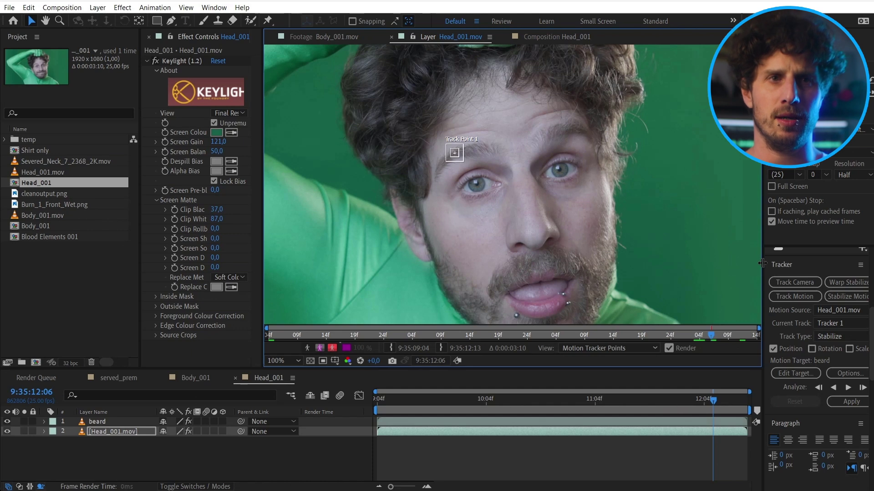
Stabilize Position and Rotation using two enlarged track points across the forehead hairline.
{"action": "left_click_drag", "start_coordinate": [761, 264], "coordinate": [716, 267]}
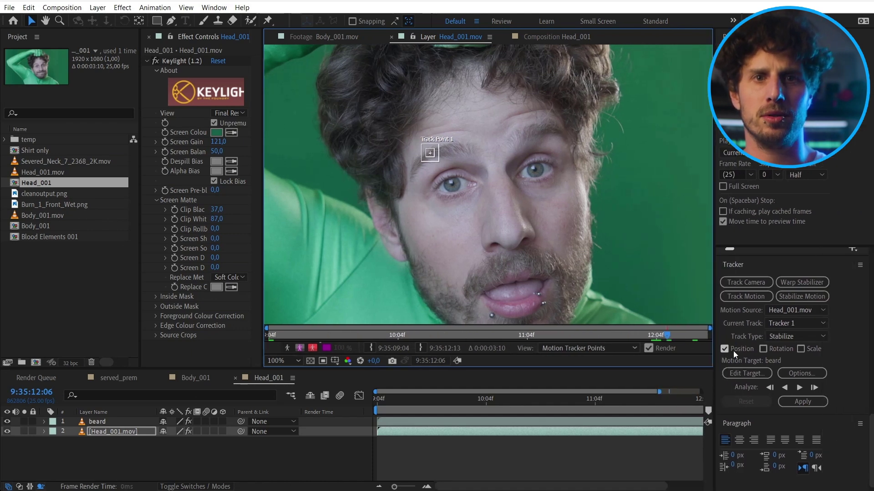
{"action": "left_click", "coordinate": [762, 349]}
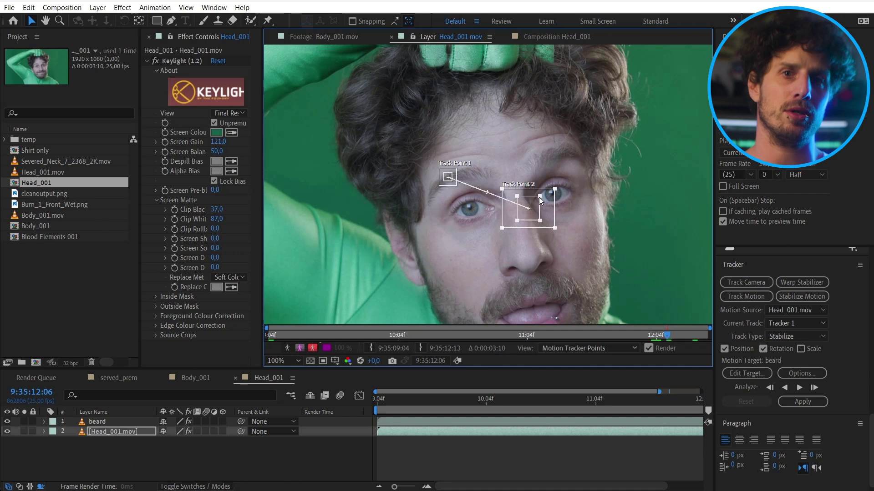
{"action": "left_click_drag", "start_coordinate": [540, 201], "coordinate": [592, 147]}
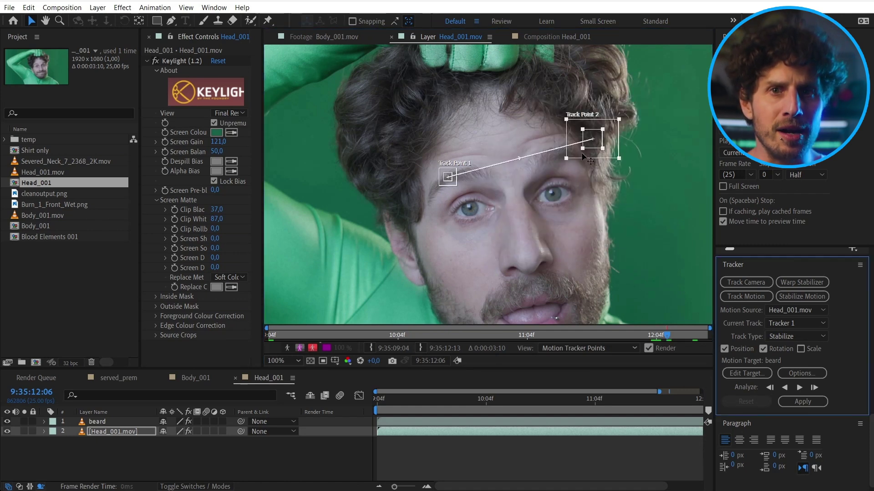
{"action": "left_click_drag", "start_coordinate": [454, 182], "coordinate": [394, 150]}
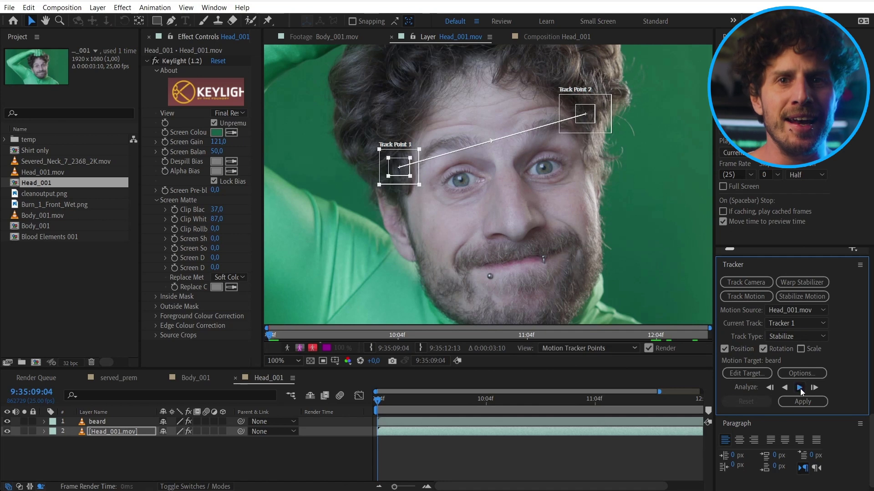
Analyze the track forward and apply the stabilization on both X and Y.
{"action": "left_click", "coordinate": [799, 388]}
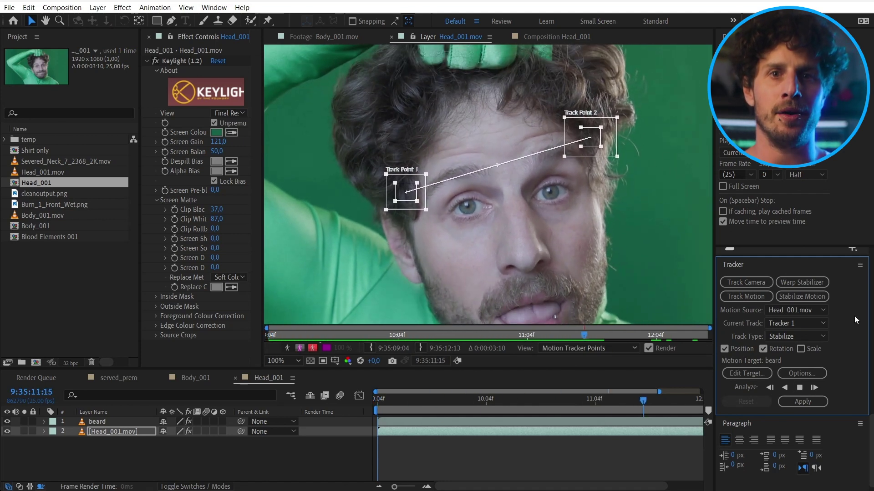
{"action": "left_click", "coordinate": [801, 403]}
{"action": "key", "text": "Return"}
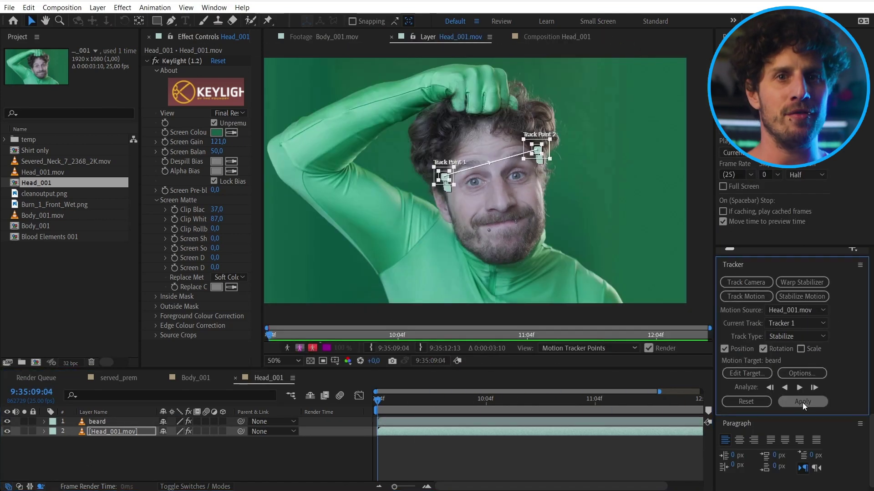
{"action": "left_click", "coordinate": [802, 403]}
{"action": "left_click", "coordinate": [384, 264]}
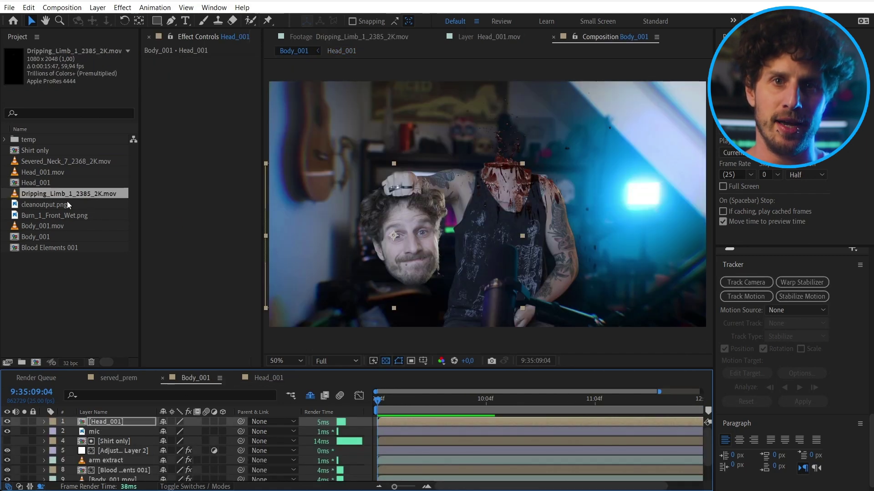
Add Dripping_Limb beneath the head, shrink it, parent it to Head_001, and shift the head down-left.
{"action": "left_click_drag", "start_coordinate": [68, 194], "coordinate": [114, 426]}
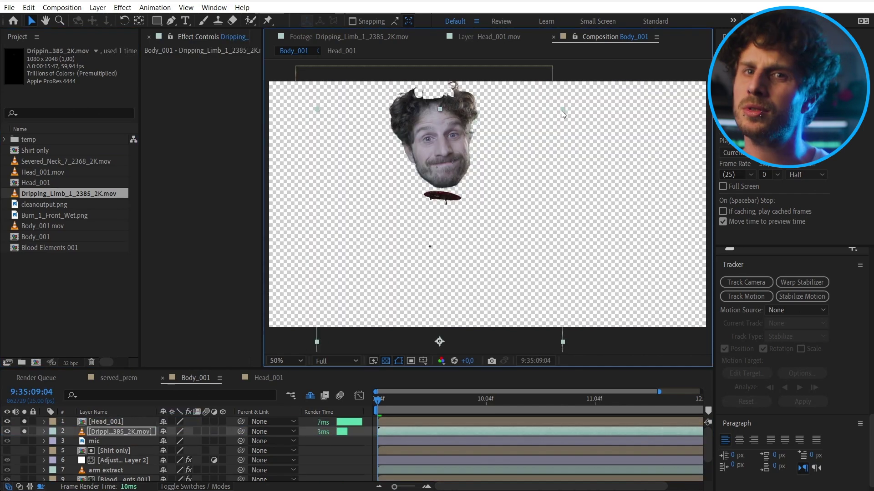
{"action": "left_click", "coordinate": [597, 435]}
{"action": "left_click", "coordinate": [449, 209]}
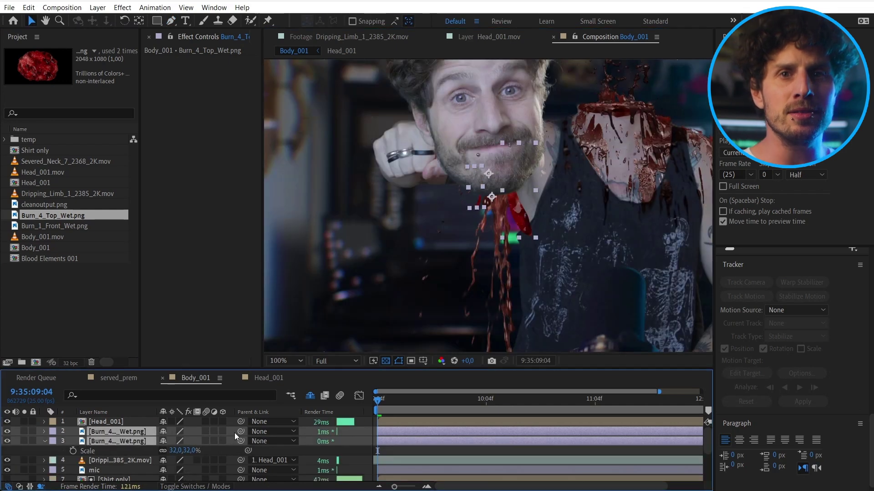
{"action": "left_click_drag", "start_coordinate": [241, 431], "coordinate": [150, 421]}
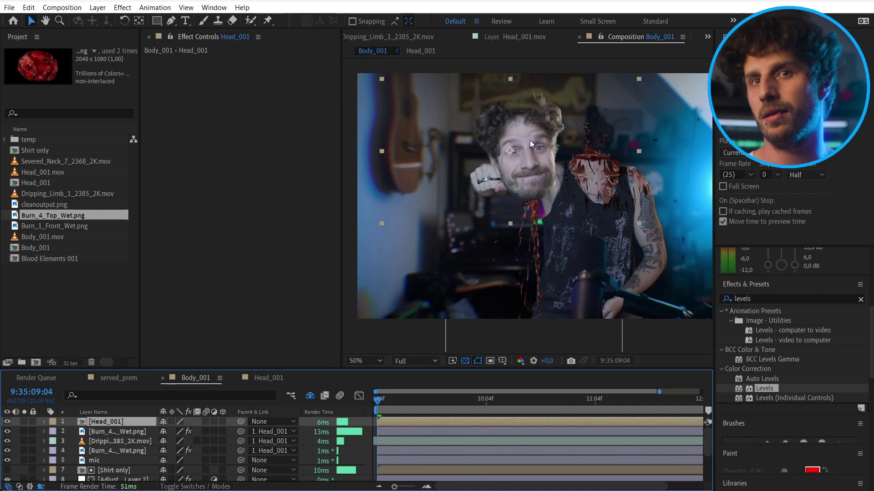
{"action": "left_click_drag", "start_coordinate": [530, 140], "coordinate": [501, 223]}
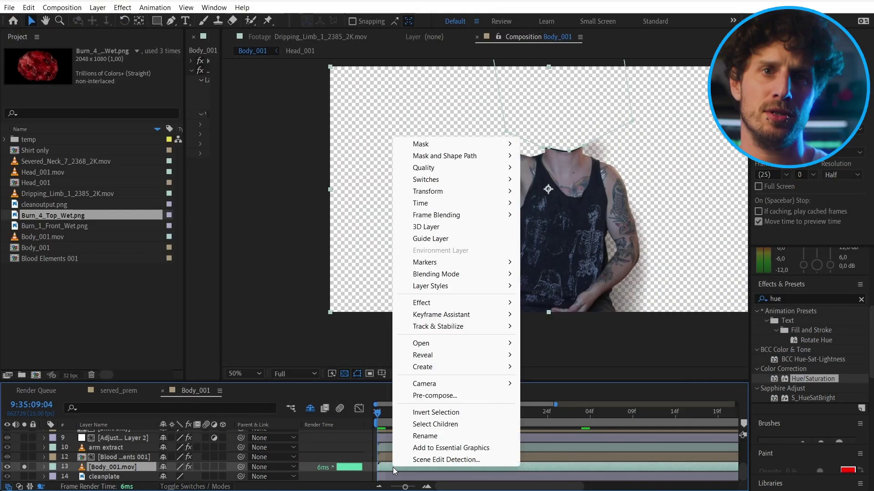
Start tracking the fist's ring on Body_001.mov and add a 'ring track' null object.
{"action": "mouse_move", "coordinate": [455, 327]}
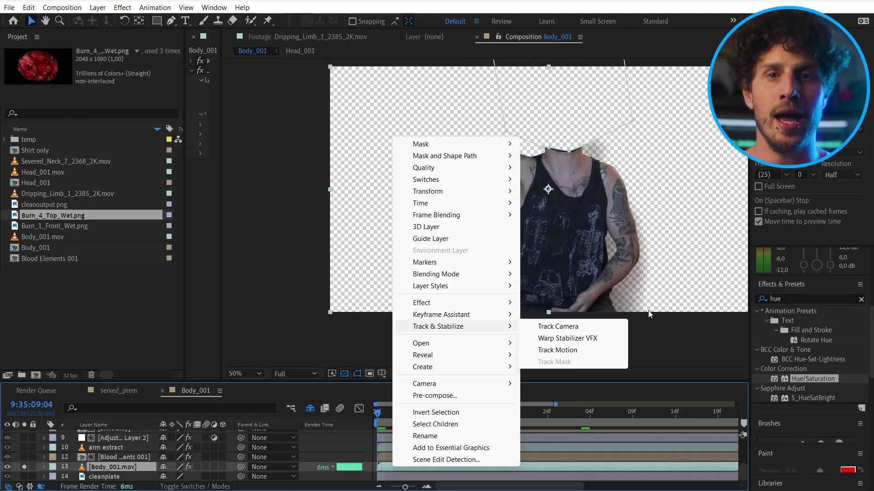
{"action": "left_click", "coordinate": [583, 351]}
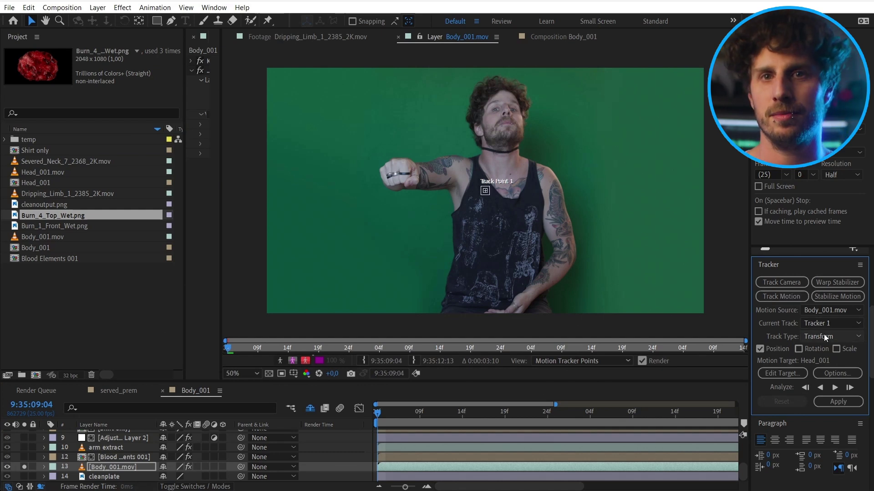
{"action": "left_click", "coordinate": [98, 8]}
{"action": "mouse_move", "coordinate": [159, 20]}
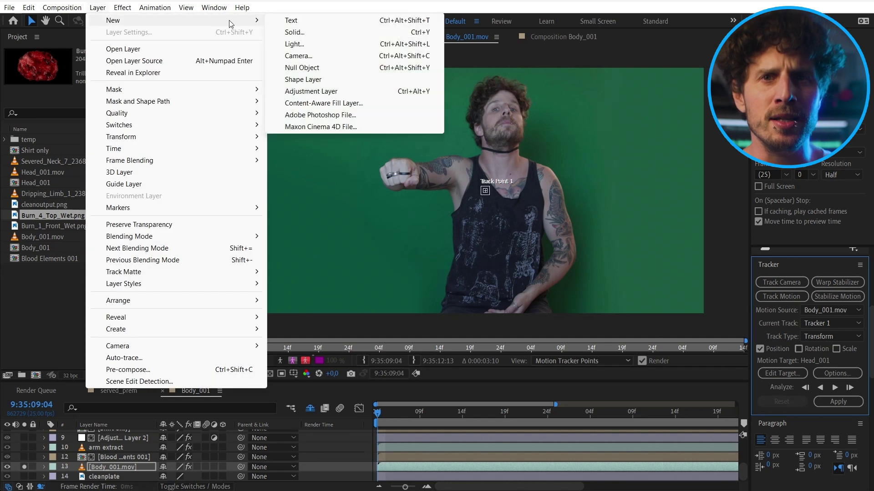
{"action": "left_click", "coordinate": [301, 67]}
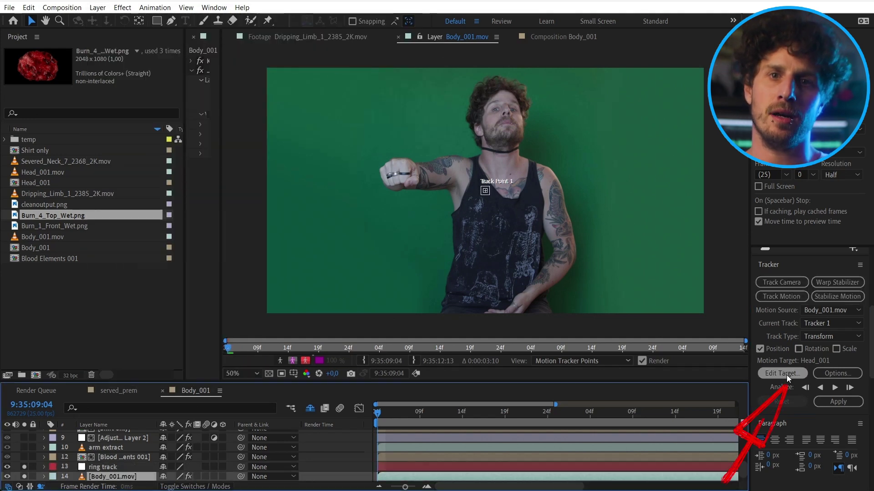
Make ring track the tracker's motion target and parent Head_001 to it.
{"action": "left_click", "coordinate": [782, 374]}
{"action": "left_click", "coordinate": [463, 237]}
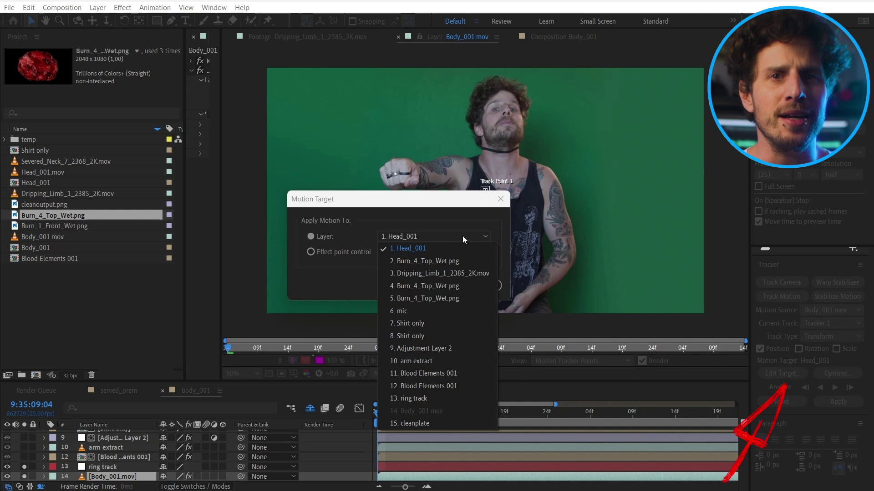
{"action": "left_click", "coordinate": [419, 399]}
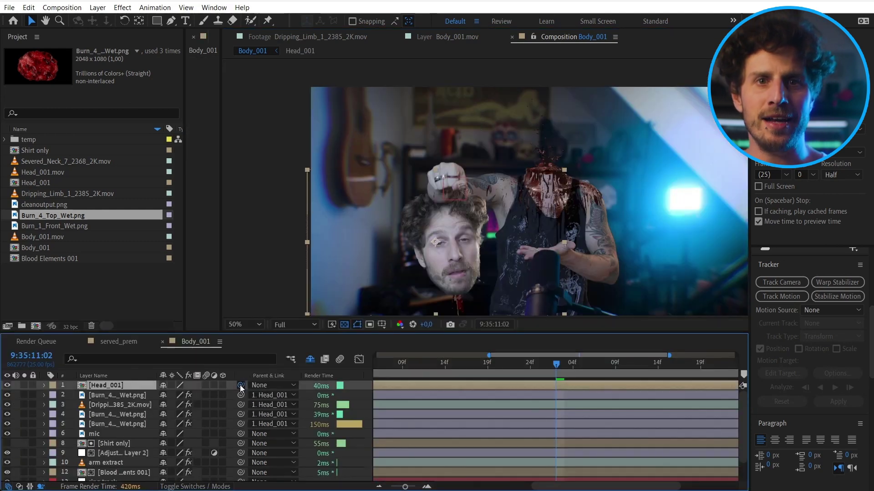
{"action": "left_click_drag", "start_coordinate": [240, 386], "coordinate": [105, 456]}
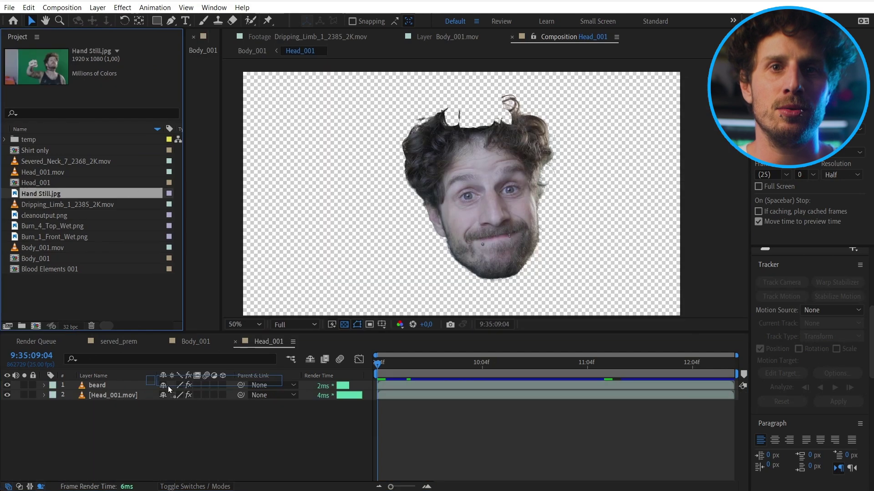
Add Hand Still.jpg to Head_001 and mask out the fist over the head, scaled to 122%.
{"action": "left_click_drag", "start_coordinate": [168, 386], "coordinate": [167, 384]}
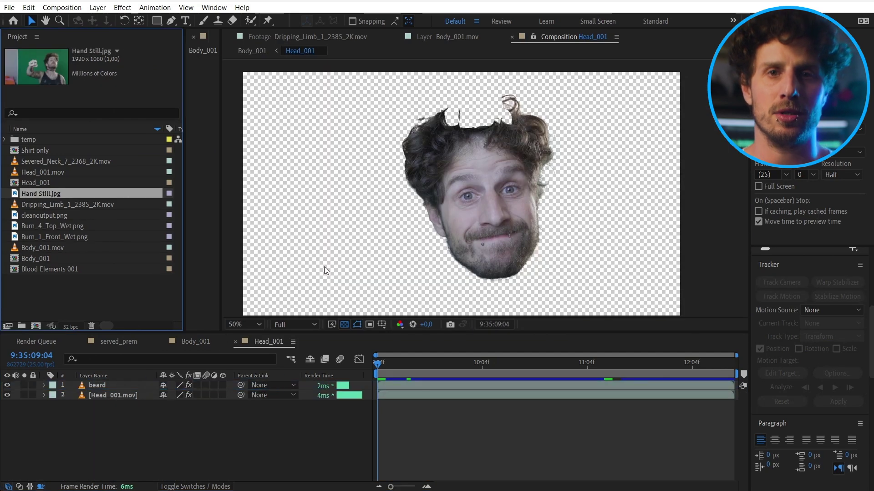
{"action": "scroll", "coordinate": [502, 170], "scroll_direction": "up", "scroll_amount": 4}
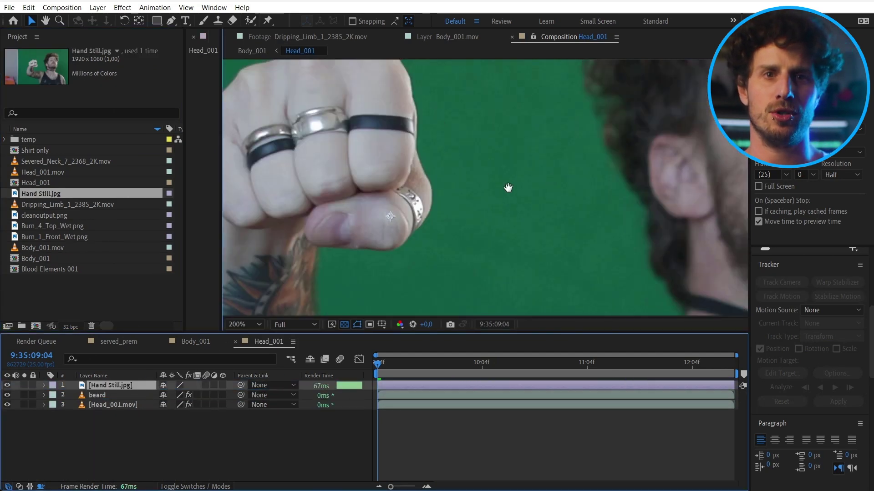
{"action": "key", "text": "g"}
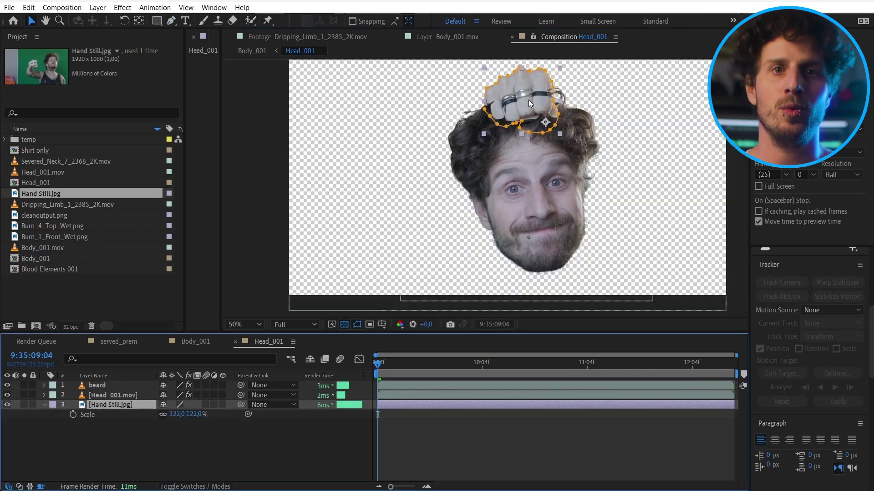
{"action": "left_click_drag", "start_coordinate": [528, 100], "coordinate": [533, 101]}
Duplicate the fist layer to the top and remove mask points to smooth its bottom edge.
{"action": "left_click", "coordinate": [119, 404]}
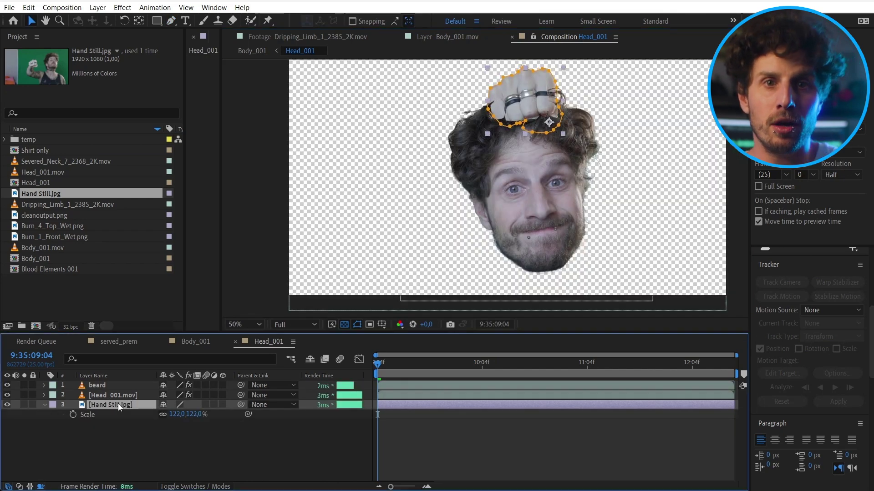
{"action": "key", "text": "ctrl+d"}
{"action": "left_click_drag", "start_coordinate": [118, 408], "coordinate": [107, 384]}
{"action": "scroll", "coordinate": [557, 157], "scroll_direction": "up", "scroll_amount": 2}
{"action": "left_click_drag", "start_coordinate": [558, 160], "coordinate": [467, 279]}
{"action": "key", "text": "g"}
{"action": "left_click", "coordinate": [488, 205]}
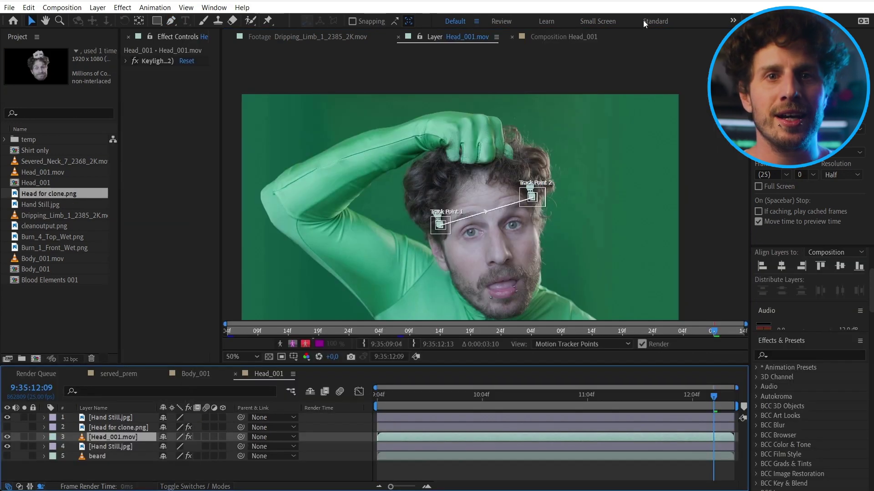
In Paint view, Clone Stamp hair over the keyed-out glove gap on the head.
{"action": "left_click", "coordinate": [218, 22]}
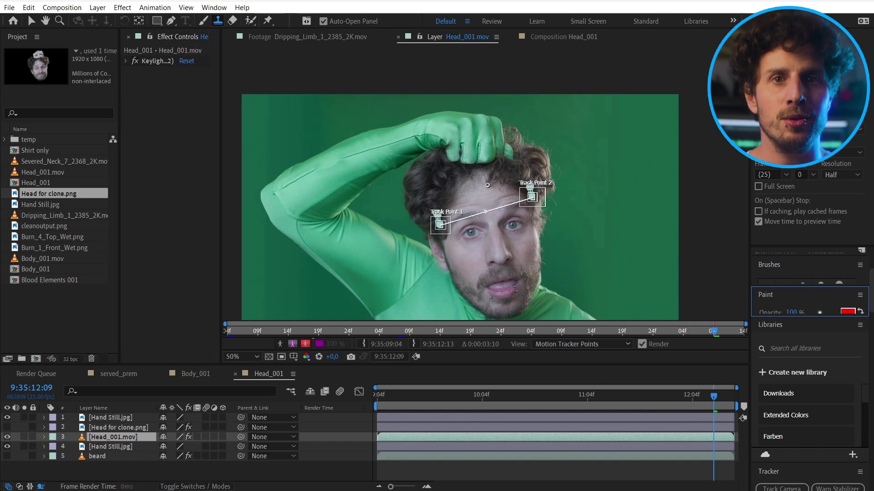
{"action": "scroll", "coordinate": [487, 185], "scroll_direction": "up", "scroll_amount": 4}
{"action": "scroll", "coordinate": [487, 185], "scroll_direction": "down", "scroll_amount": 4}
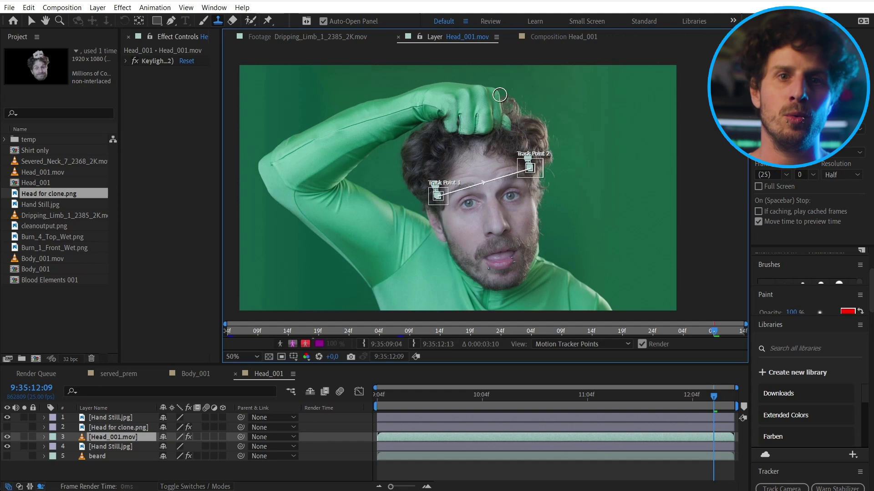
{"action": "left_click", "coordinate": [504, 94], "text": "alt"}
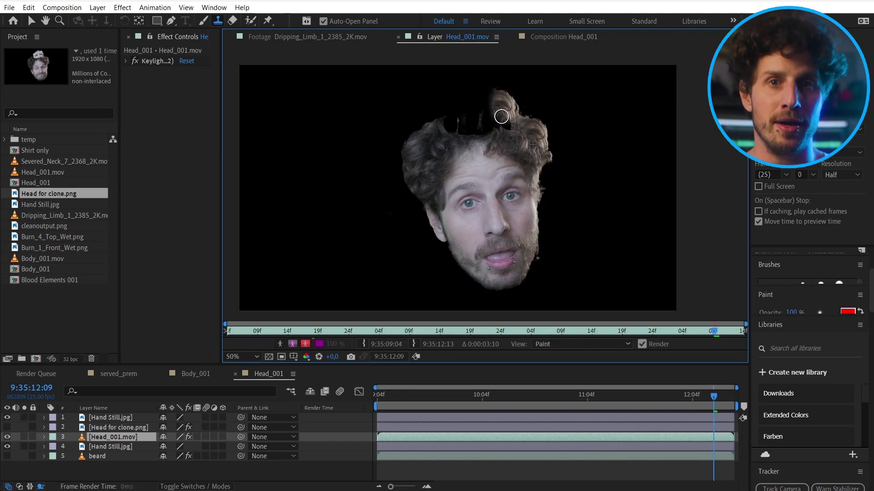
{"action": "left_click", "coordinate": [501, 115]}
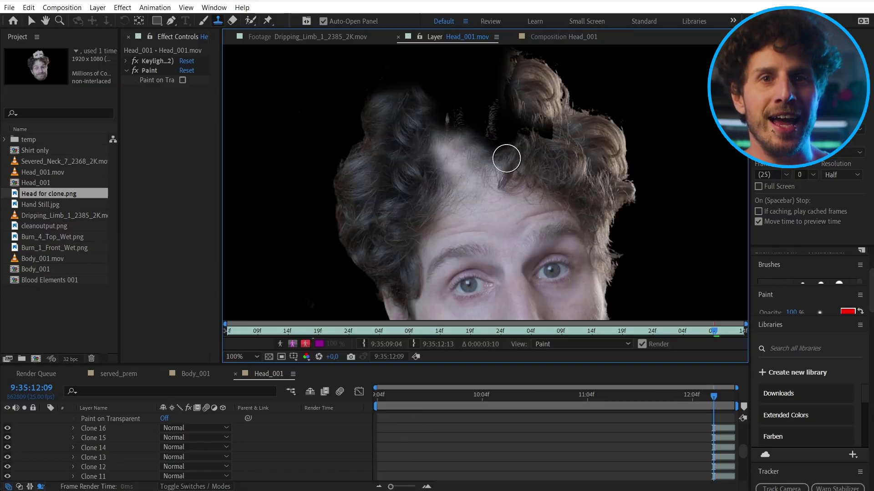
{"action": "key", "text": "comma"}
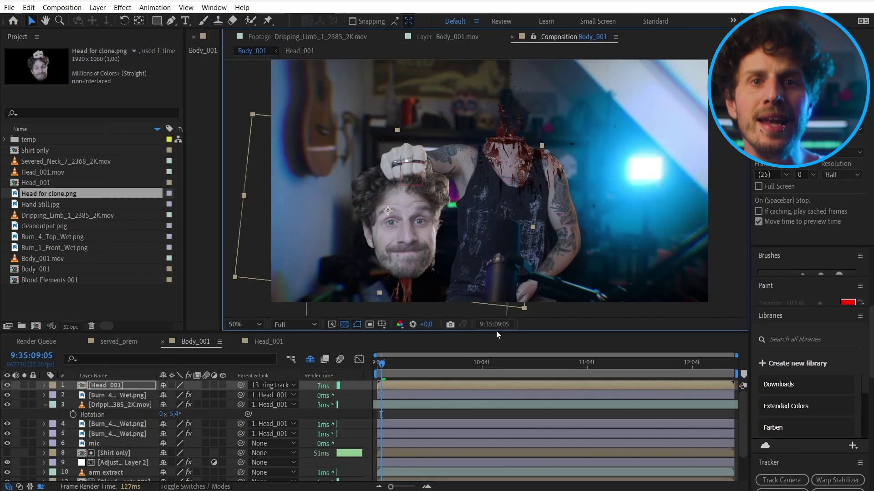
{"action": "left_click_drag", "start_coordinate": [496, 331], "coordinate": [499, 365]}
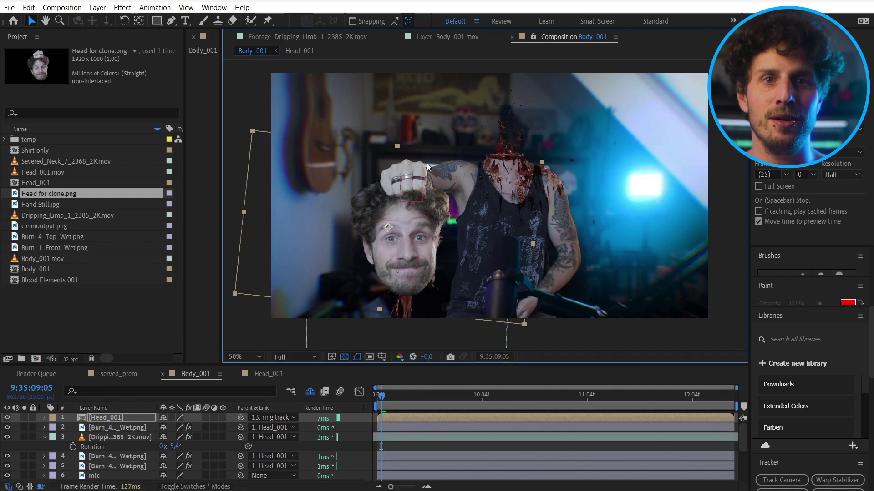
Scale the held Head_001 layer up slightly in Body_001 and step back one frame to preview.
{"action": "left_click_drag", "start_coordinate": [398, 146], "coordinate": [392, 138]}
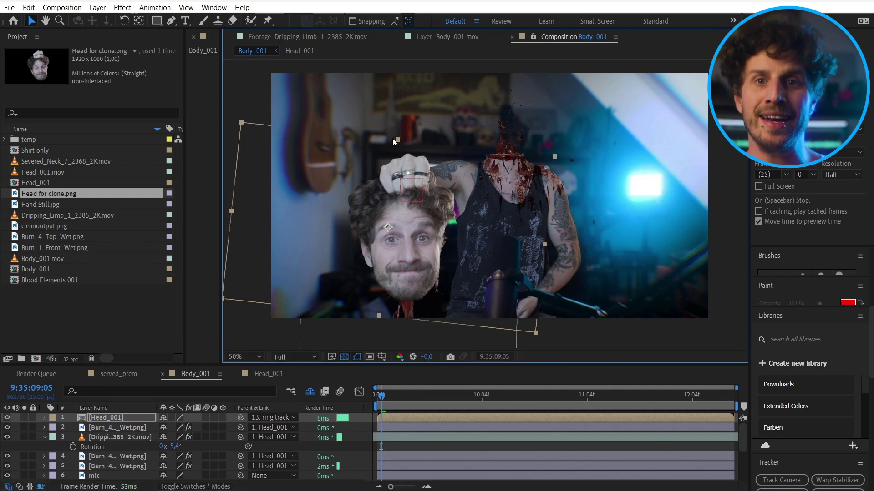
{"action": "left_click", "coordinate": [379, 395]}
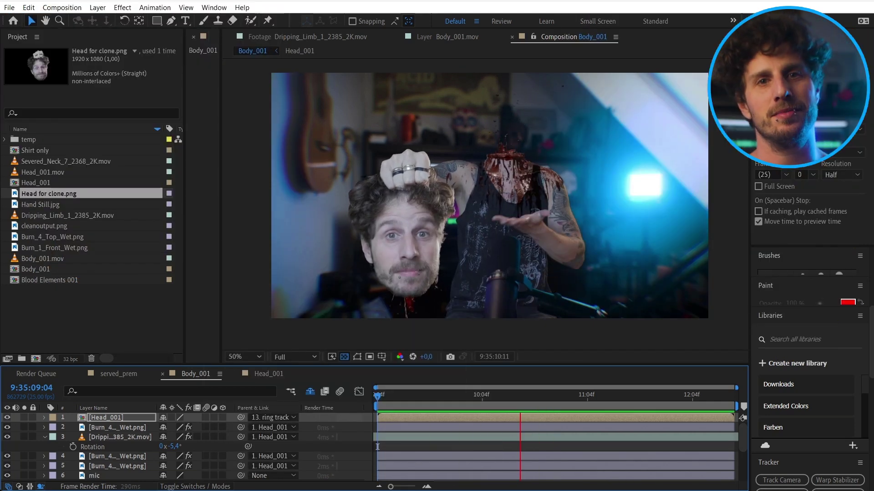
Stop playback and add a new adjustment layer placed just below the mic layer.
{"action": "key", "text": "space"}
{"action": "left_click", "coordinate": [44, 437]}
{"action": "left_click", "coordinate": [97, 7]}
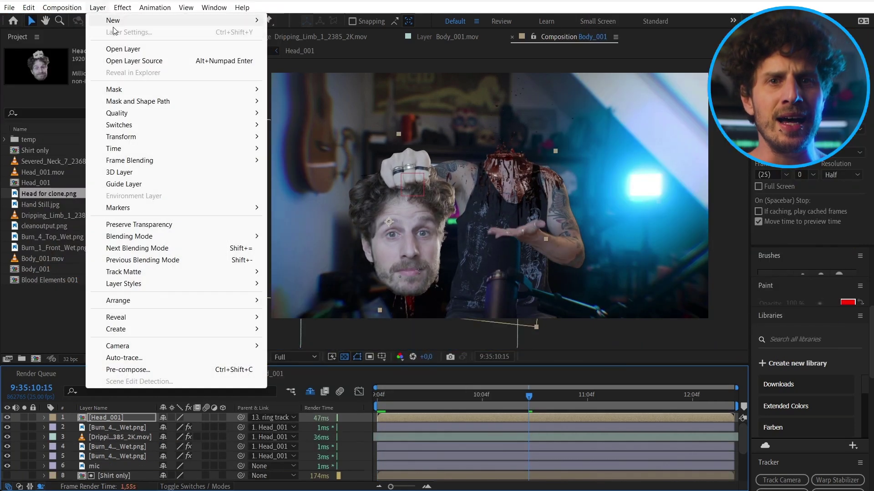
{"action": "mouse_move", "coordinate": [137, 20]}
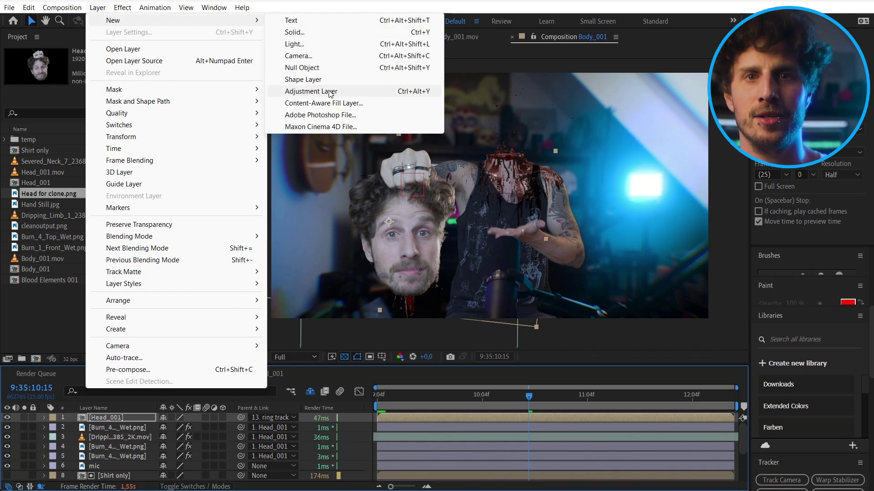
{"action": "left_click", "coordinate": [314, 91]}
{"action": "left_click_drag", "start_coordinate": [111, 428], "coordinate": [124, 468]}
Apply Camera Lens Blur to the adjustment layer with a Blur Radius of 8.
{"action": "key", "text": "ctrl+5"}
{"action": "left_click", "coordinate": [801, 381]}
{"action": "type", "text": "camera le"}
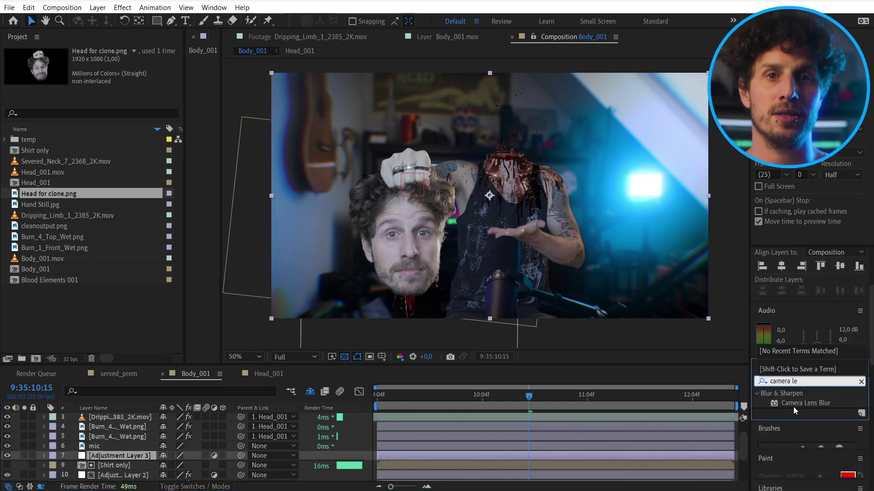
{"action": "left_click_drag", "start_coordinate": [793, 407], "coordinate": [120, 456]}
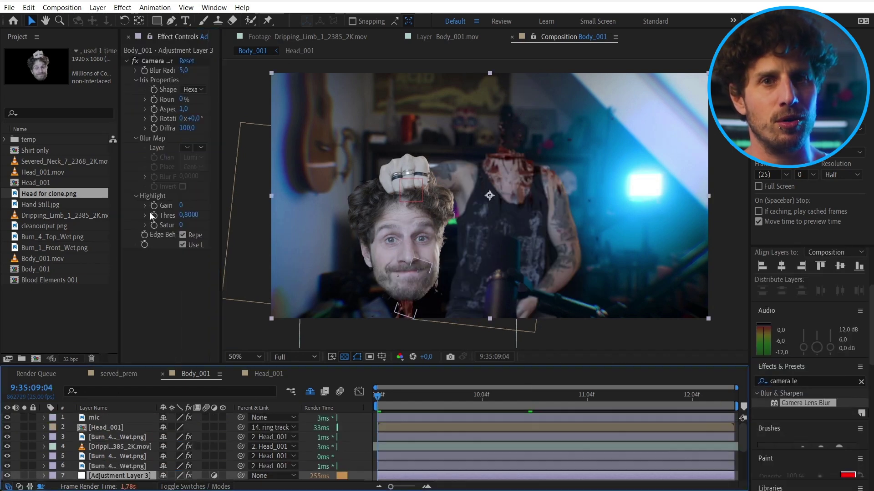
{"action": "left_click", "coordinate": [183, 71]}
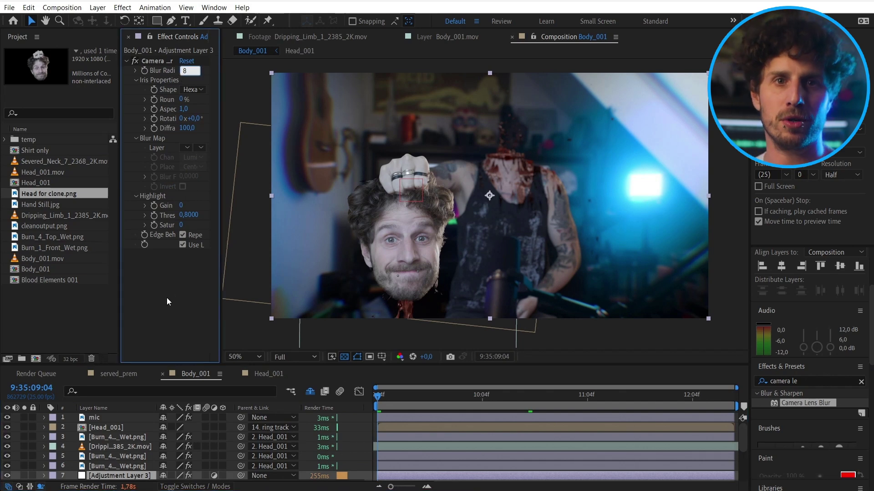
{"action": "key", "text": "Return"}
{"action": "left_click", "coordinate": [184, 424]}
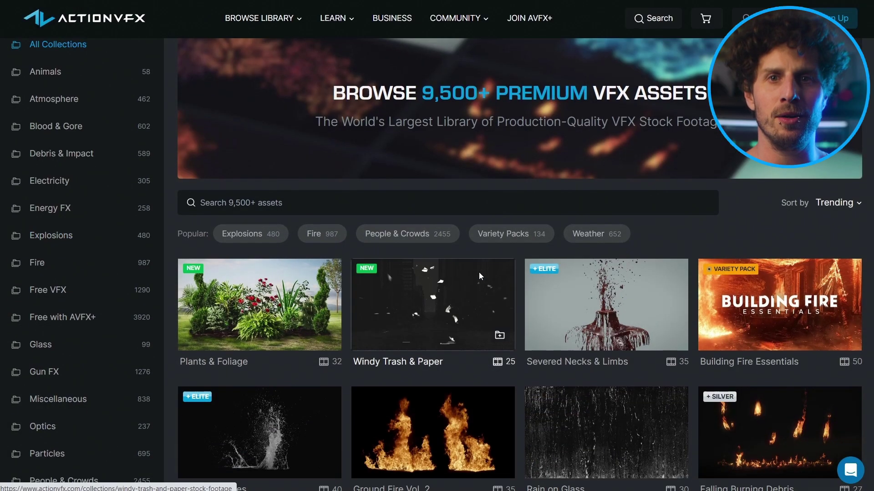
{"action": "scroll", "coordinate": [479, 272], "scroll_direction": "down", "scroll_amount": 3}
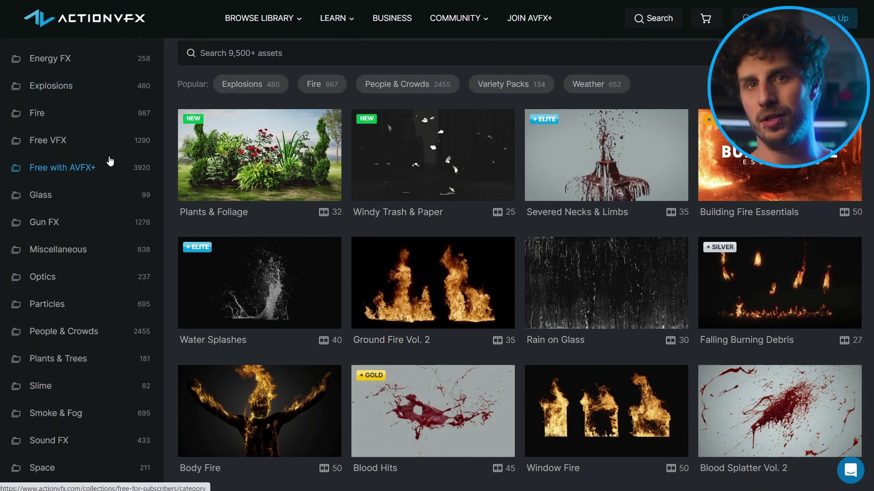
Browse the Explosions and Blood & Gore asset grids, ending on the Free VFX collection.
{"action": "left_click", "coordinate": [66, 92]}
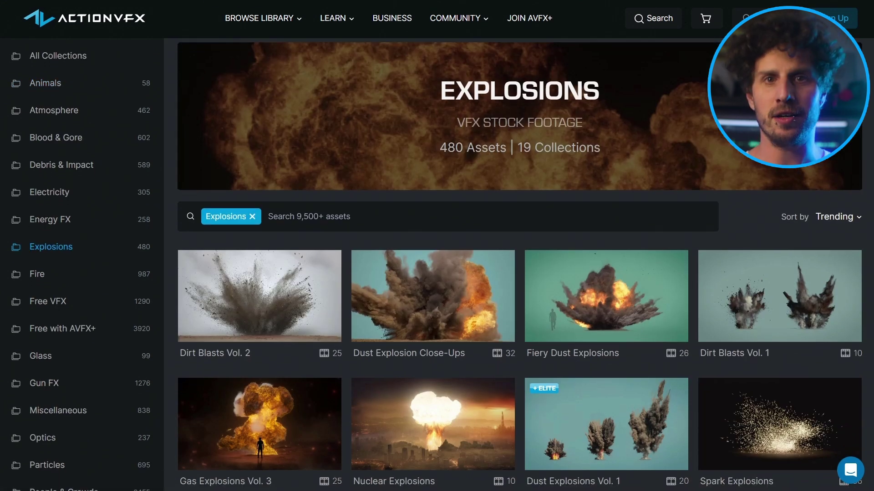
{"action": "scroll", "coordinate": [455, 273], "scroll_direction": "down", "scroll_amount": 2}
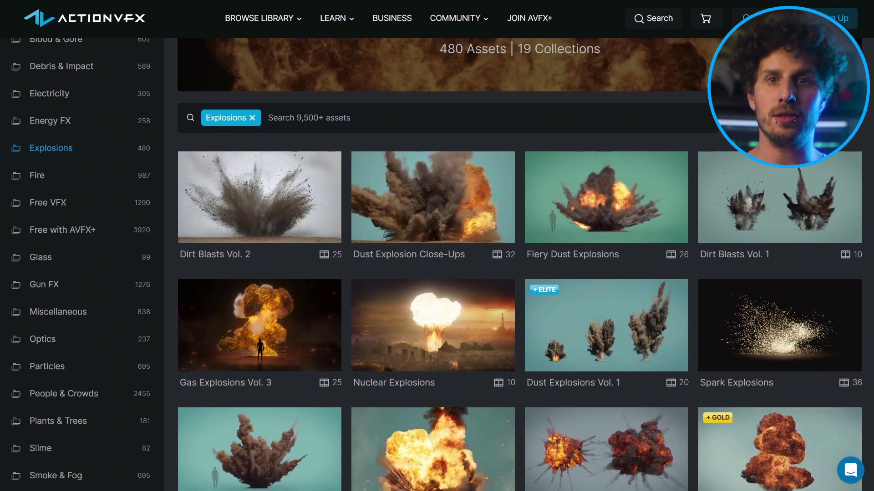
{"action": "scroll", "coordinate": [455, 273], "scroll_direction": "down", "scroll_amount": 2}
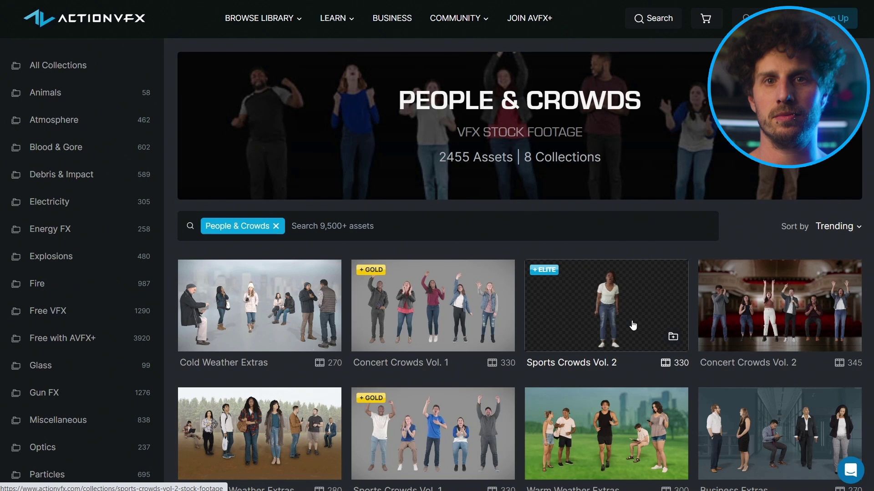
{"action": "left_click", "coordinate": [69, 147]}
{"action": "scroll", "coordinate": [437, 264], "scroll_direction": "down", "scroll_amount": 4}
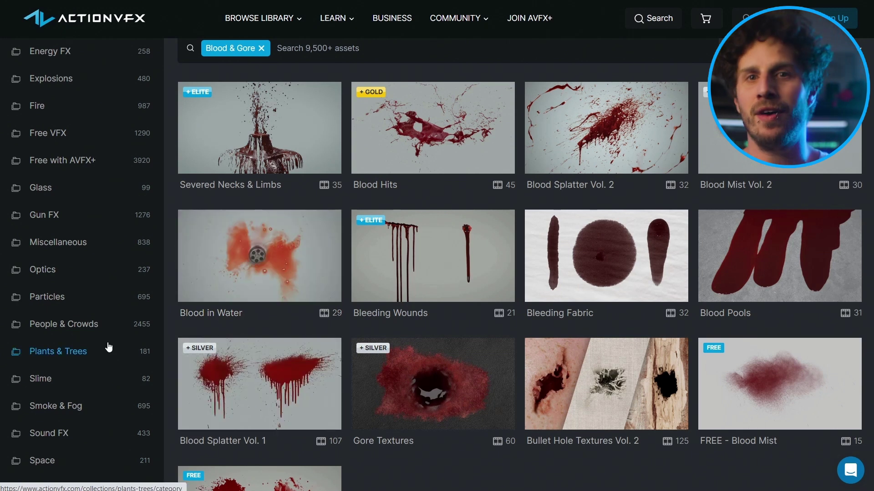
{"action": "scroll", "coordinate": [108, 347], "scroll_direction": "up", "scroll_amount": 3}
{"action": "left_click", "coordinate": [53, 251]}
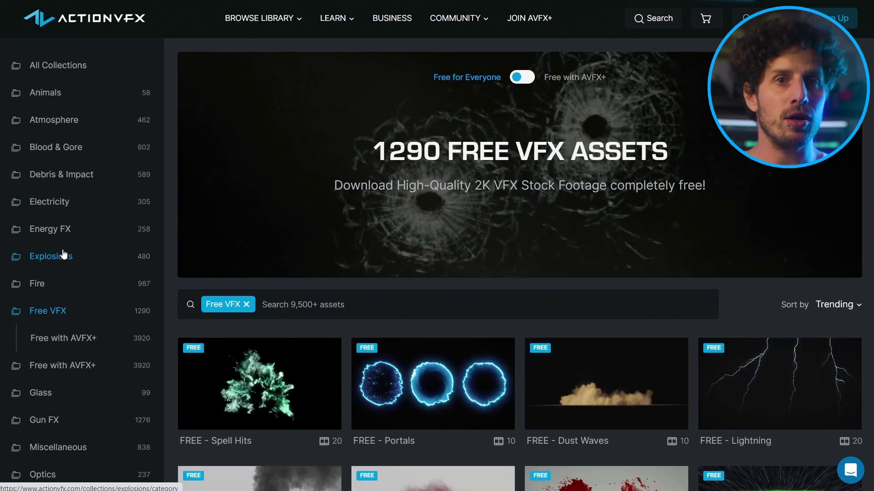
Scroll the AVFX+ page down to the Silver, Gold and Elite individual plan cards.
{"action": "scroll", "coordinate": [632, 276], "scroll_direction": "down", "scroll_amount": 4}
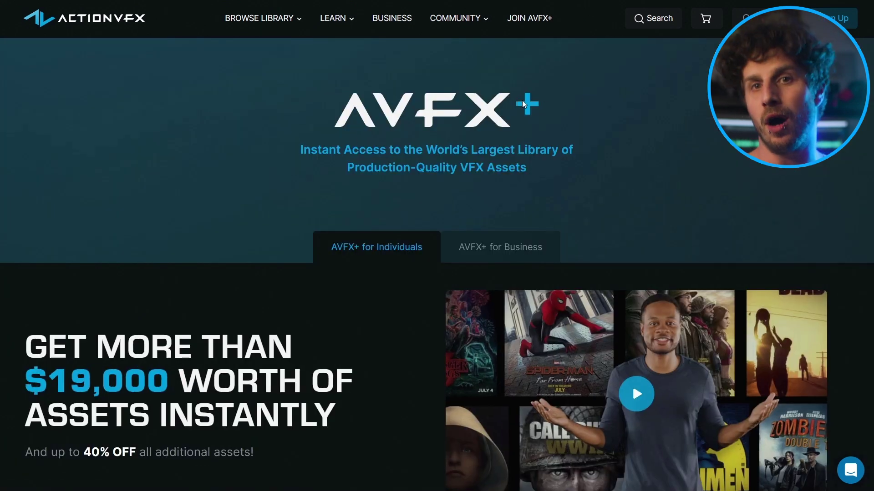
{"action": "scroll", "coordinate": [524, 104], "scroll_direction": "down", "scroll_amount": 5}
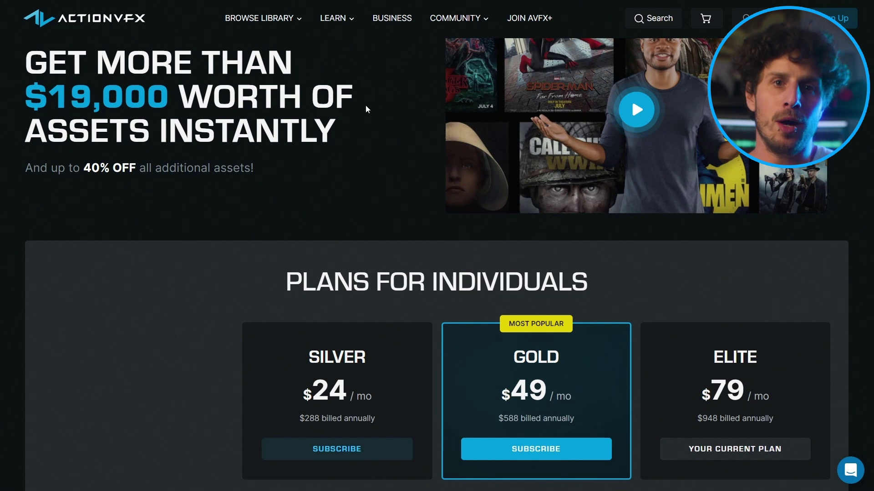
{"action": "scroll", "coordinate": [368, 110], "scroll_direction": "up", "scroll_amount": 1}
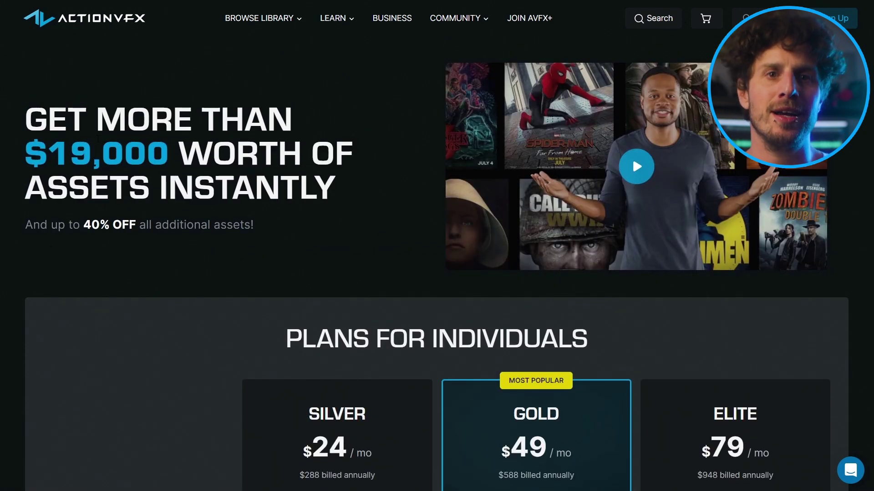